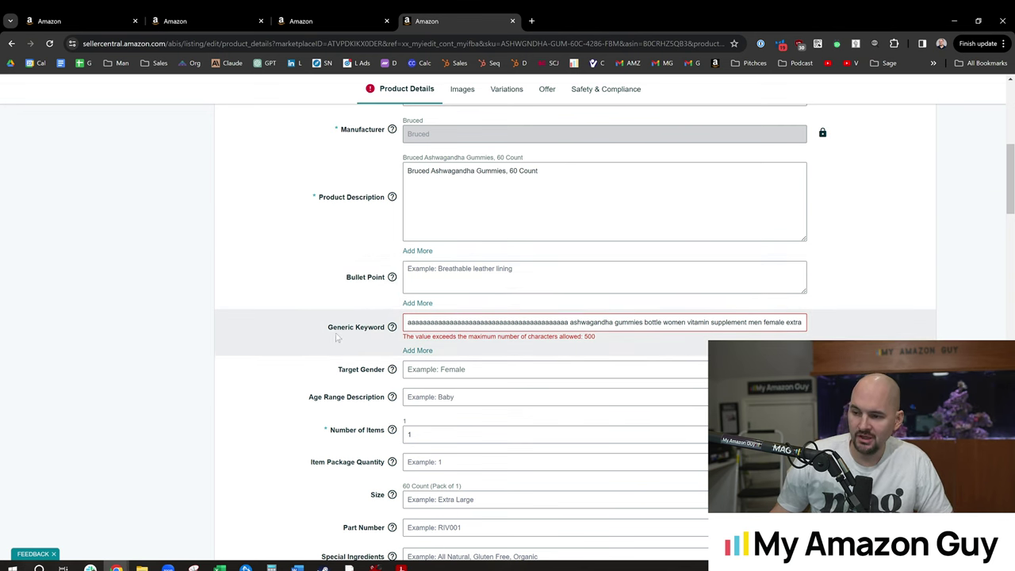
- Examine the Generic Keyword field's current text, its maximum-character notice and its help text in the product details
drag(327, 326, 386, 327)
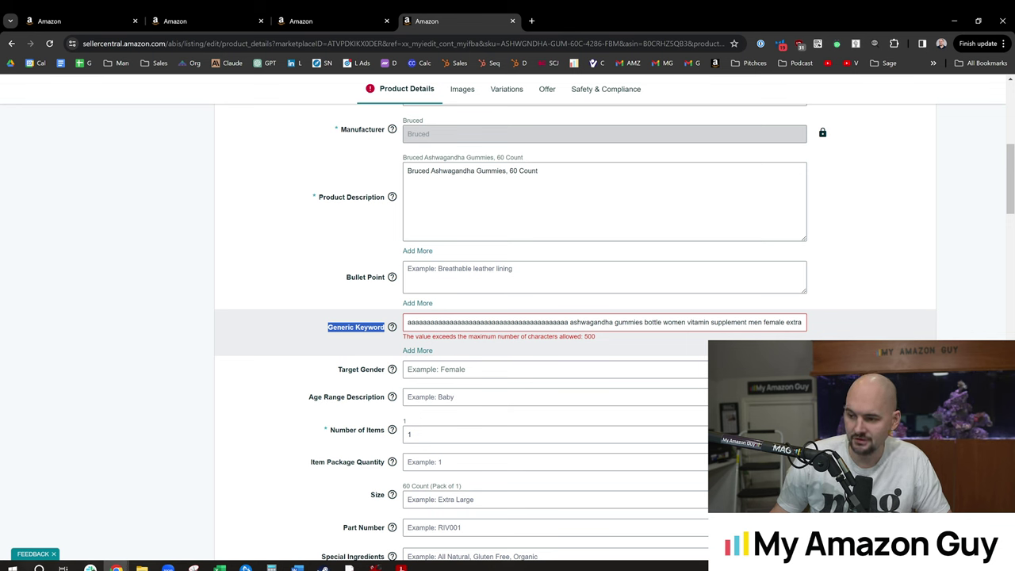
drag(407, 321, 609, 322)
drag(543, 336, 594, 336)
click(594, 336)
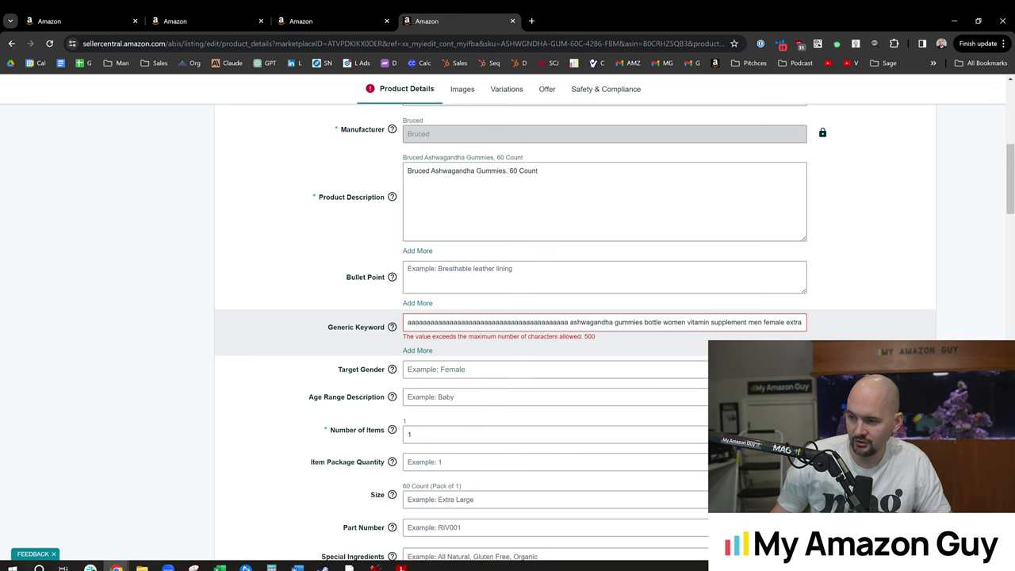
double_click(589, 336)
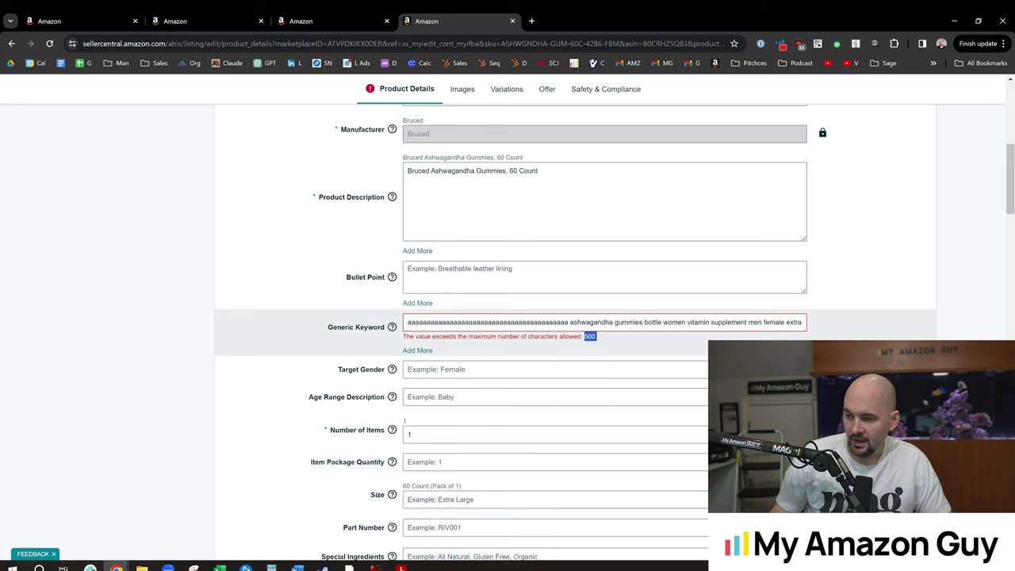
mouse_move(393, 330)
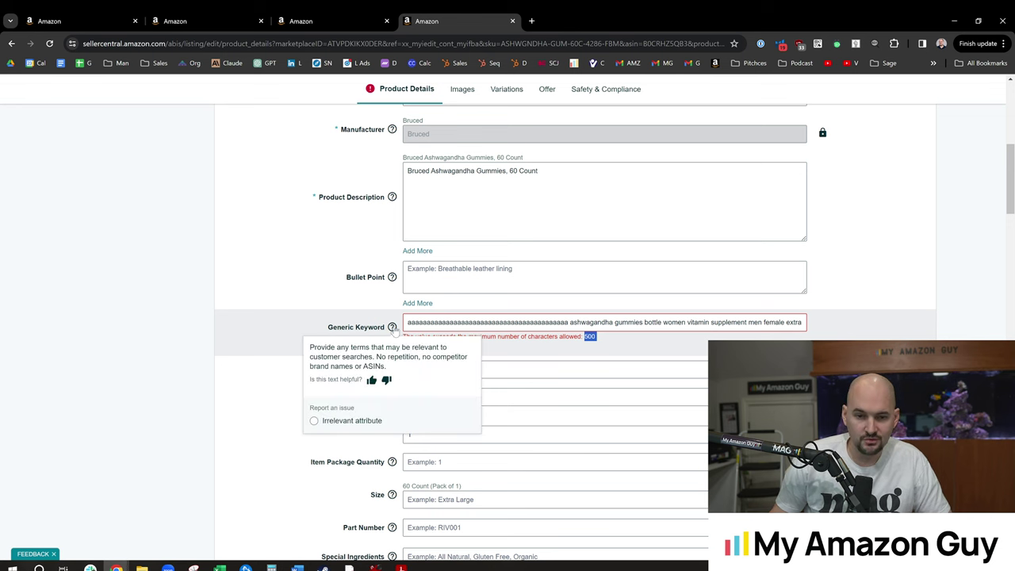
click(469, 321)
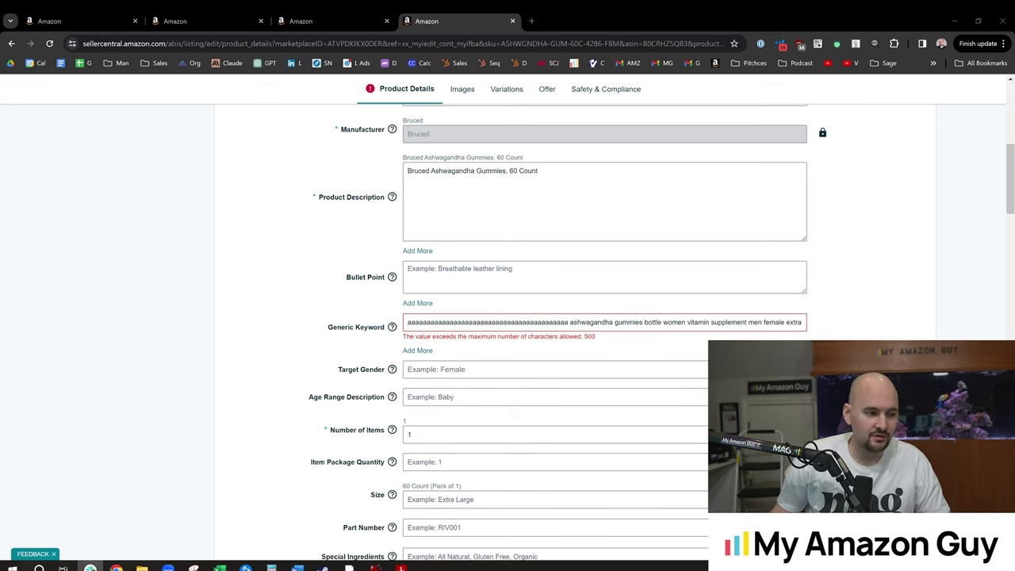
click(206, 242)
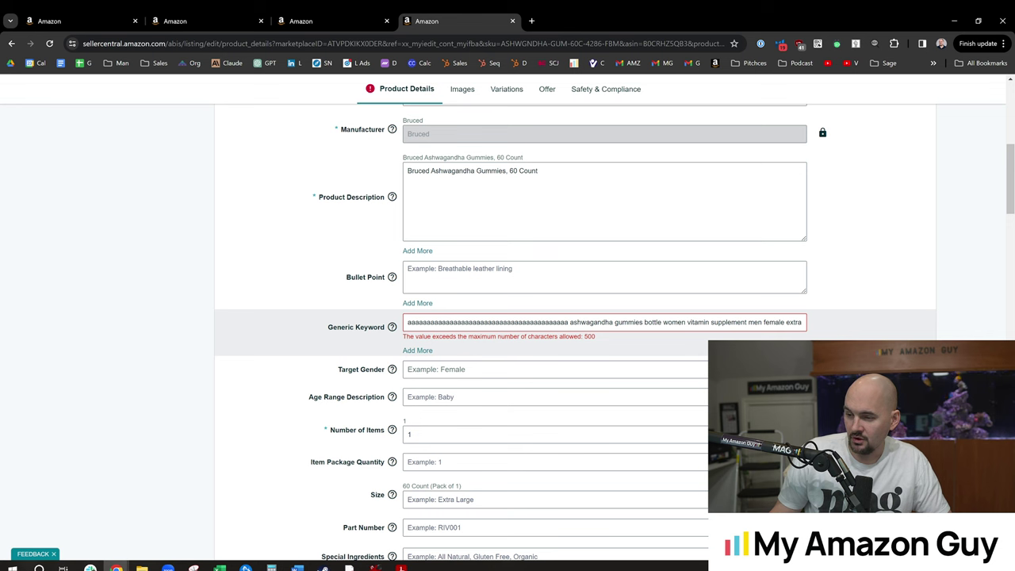
- Delete the filler string of repeated "a" characters before "ashwagandha gummies" in the Generic Keyword field
drag(408, 322, 573, 322)
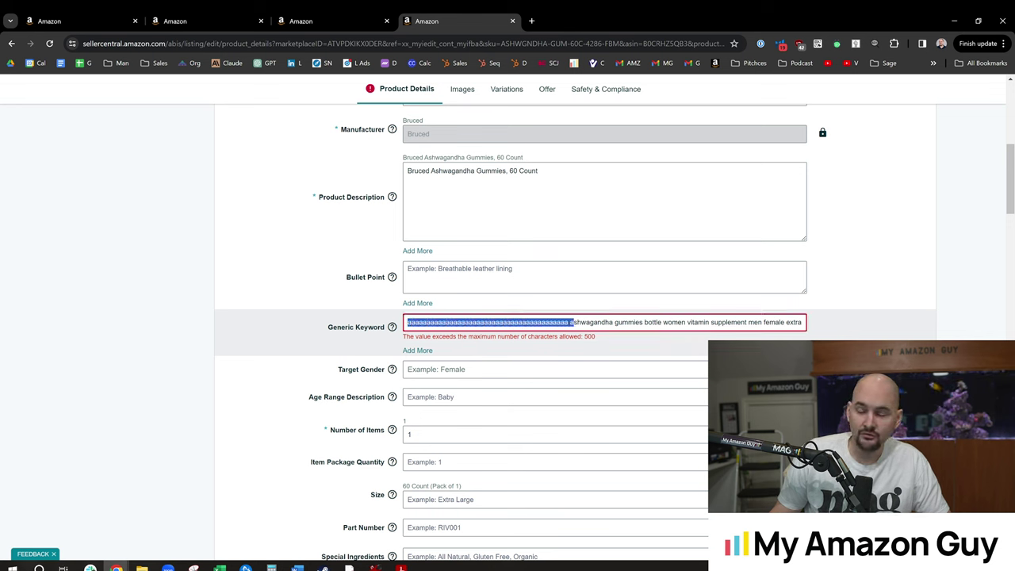
mouse_move(572, 322)
mouse_down()
mouse_move(593, 322)
mouse_move(572, 322)
mouse_up()
key(BackSpace)
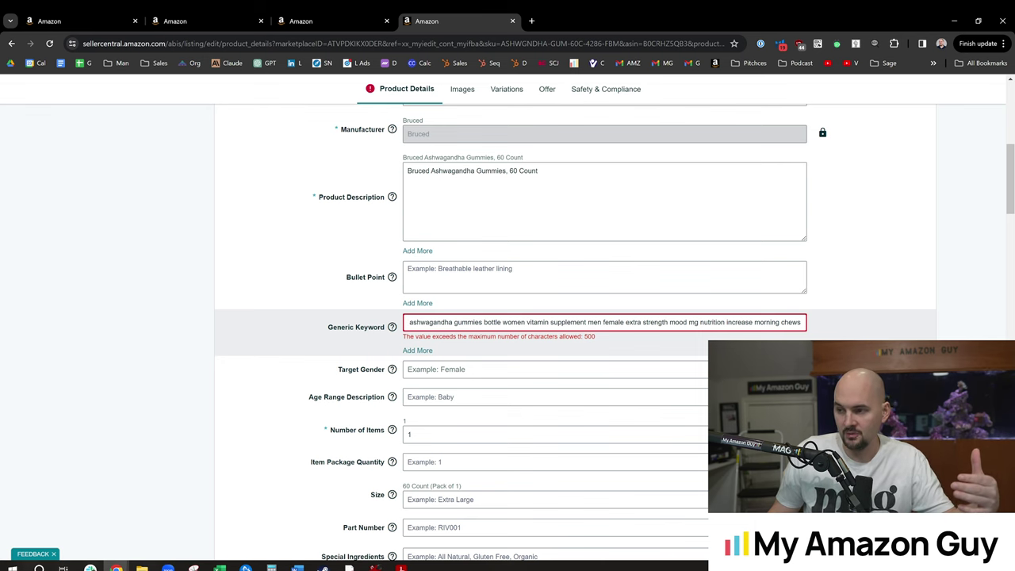
- Open the Age of Sage Amazon store in a new browser tab and search Amazon for "ashwanda gummies"
click(531, 21)
text(age of sage)
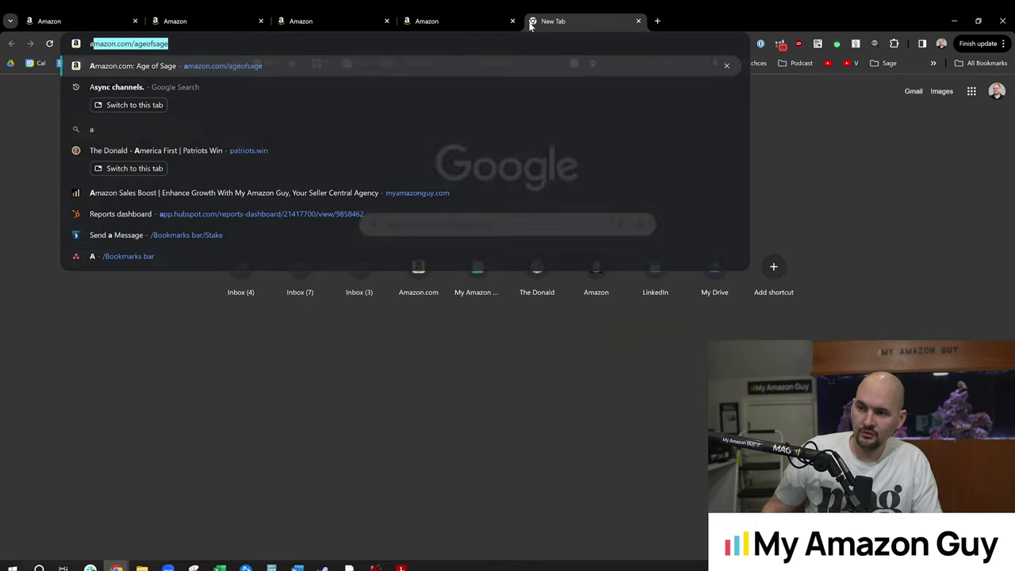
key(Return)
click(314, 92)
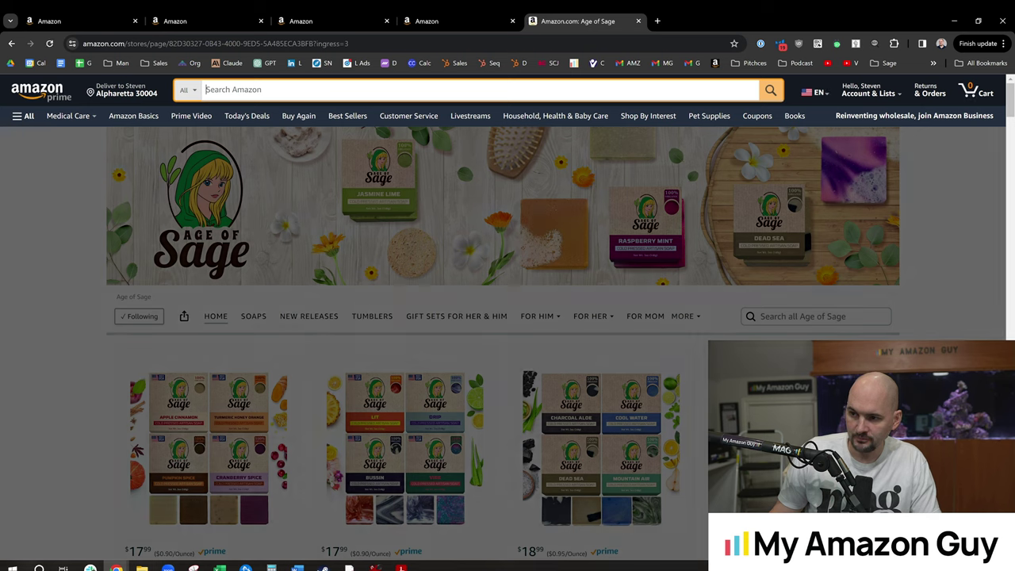
text(ashwanda gummies)
key(Return)
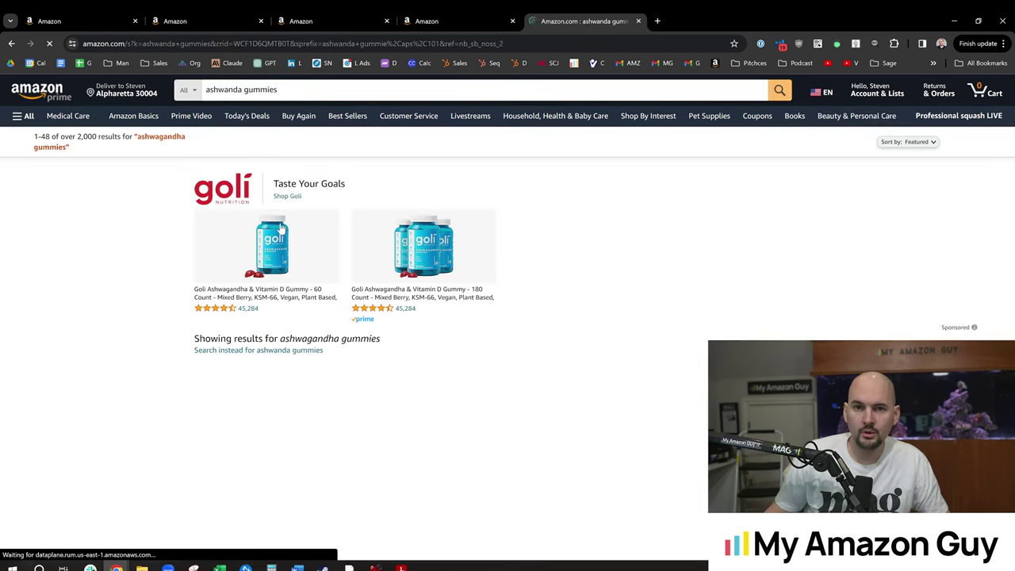
- Open the Nature Made Ashwagandha Gummies 60 Count listing from the results and review its product details
scroll(547, 244, down, 2)
scroll(547, 244, down, 1)
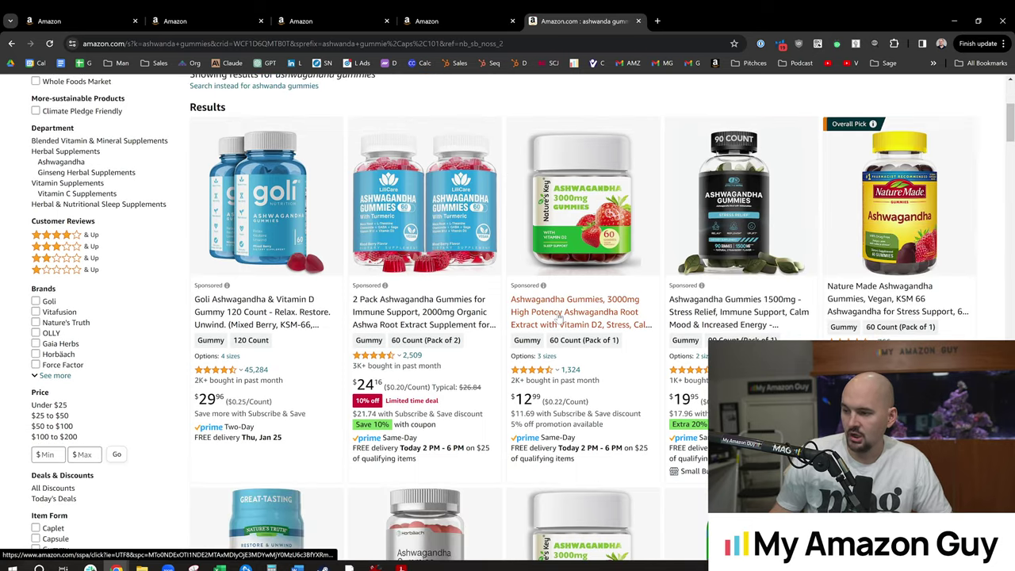
click(857, 229)
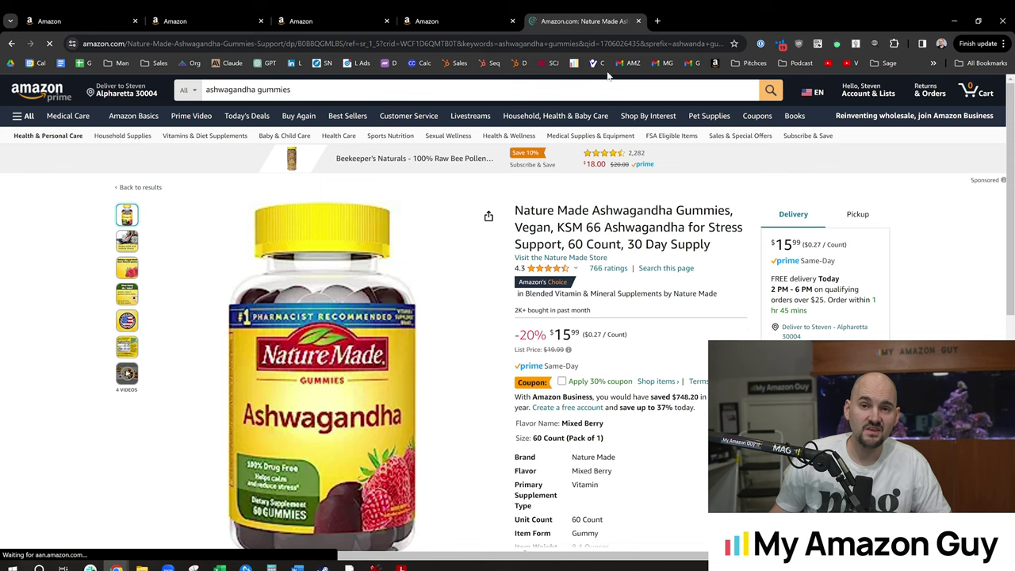
scroll(565, 270, down, 3)
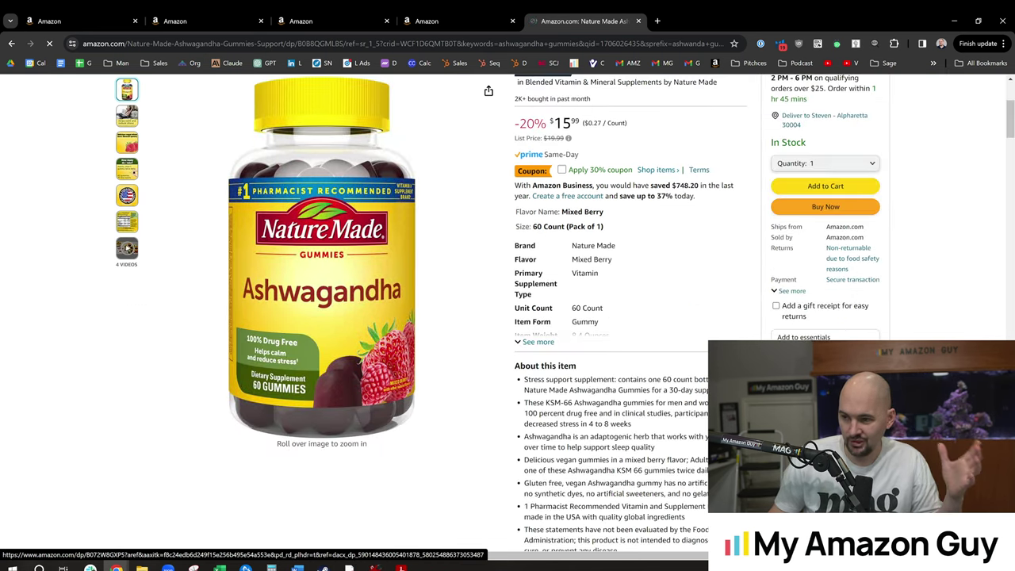
scroll(609, 352, down, 3)
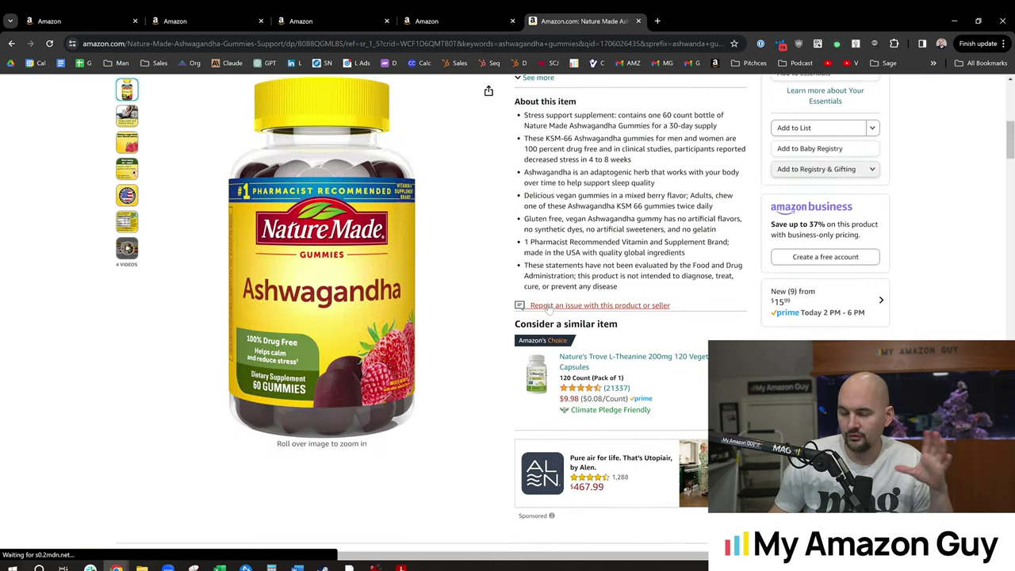
scroll(549, 311, down, 3)
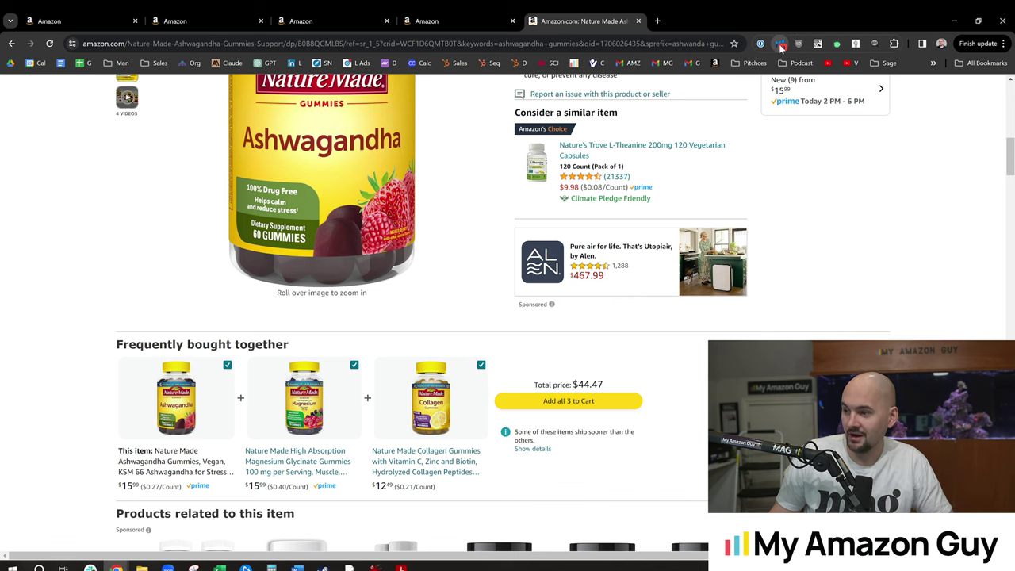
- Load the Helium 10 extension on the Nature Made listing and open its keyword report in Cerebro
click(780, 44)
click(857, 174)
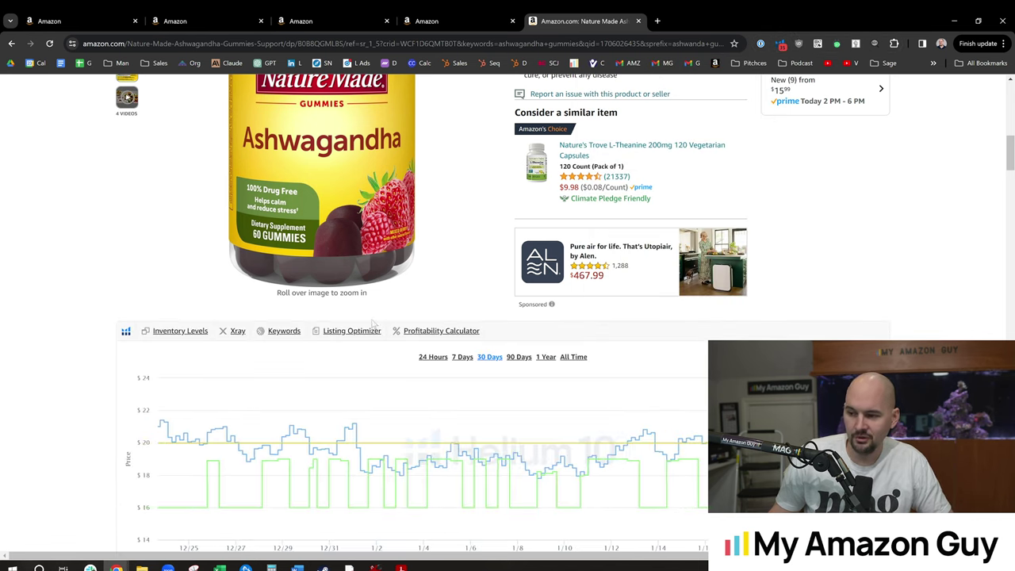
click(286, 333)
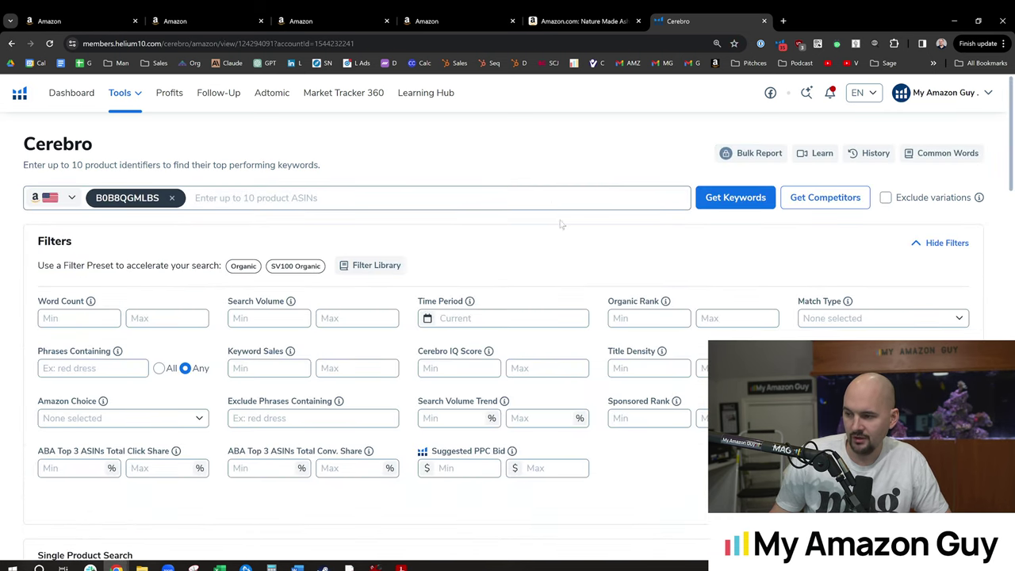
- Examine the Cerebro keyword distribution, keyword list and available filters for the Nature Made product
scroll(516, 237, down, 4)
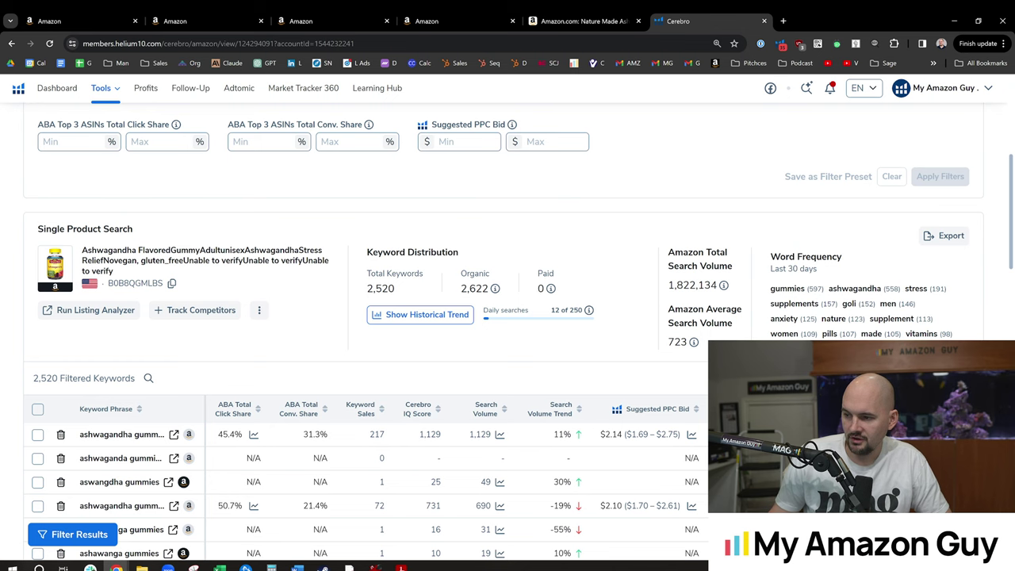
double_click(474, 289)
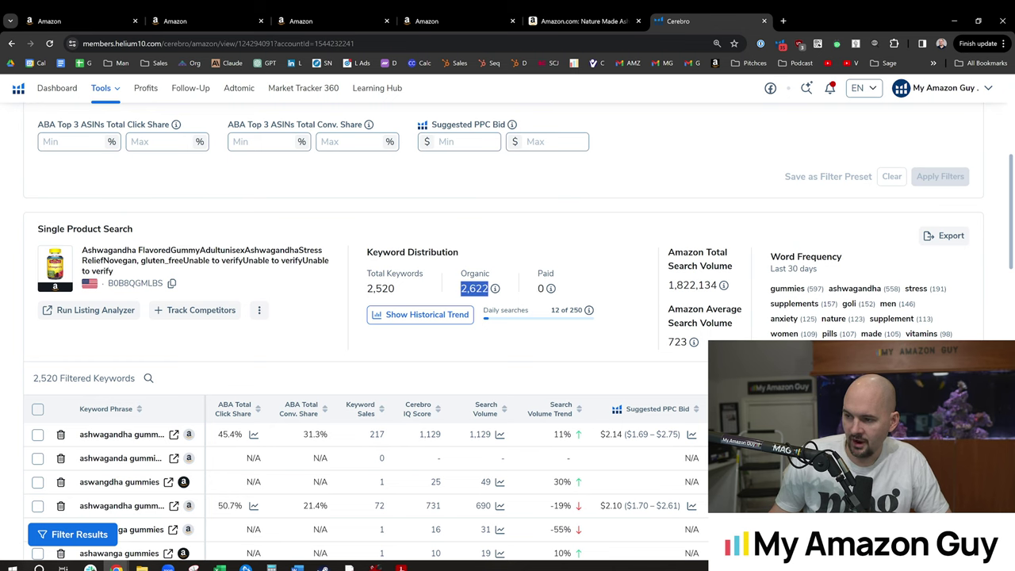
click(634, 200)
scroll(708, 218, down, 2)
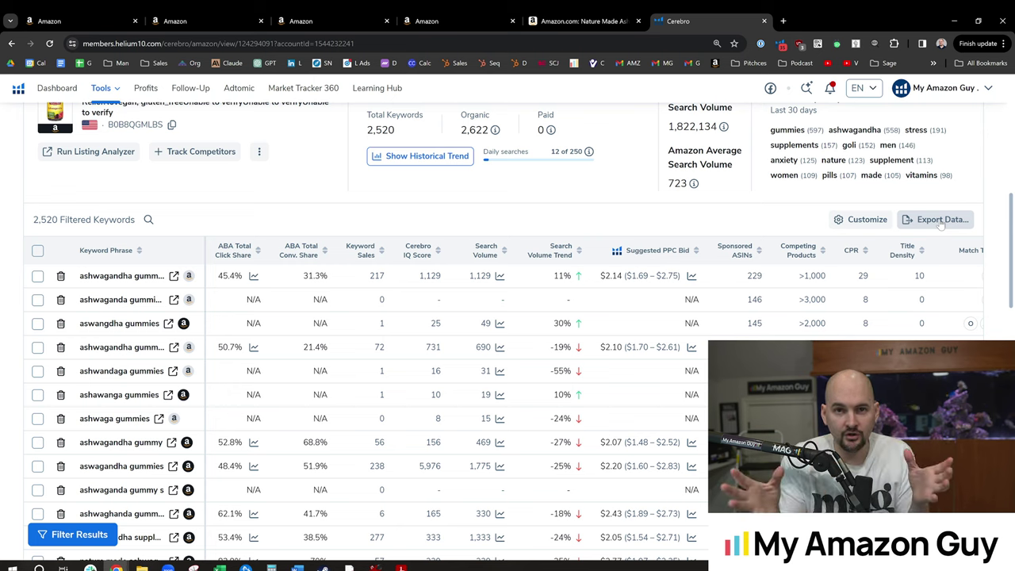
scroll(507, 333, up, 5)
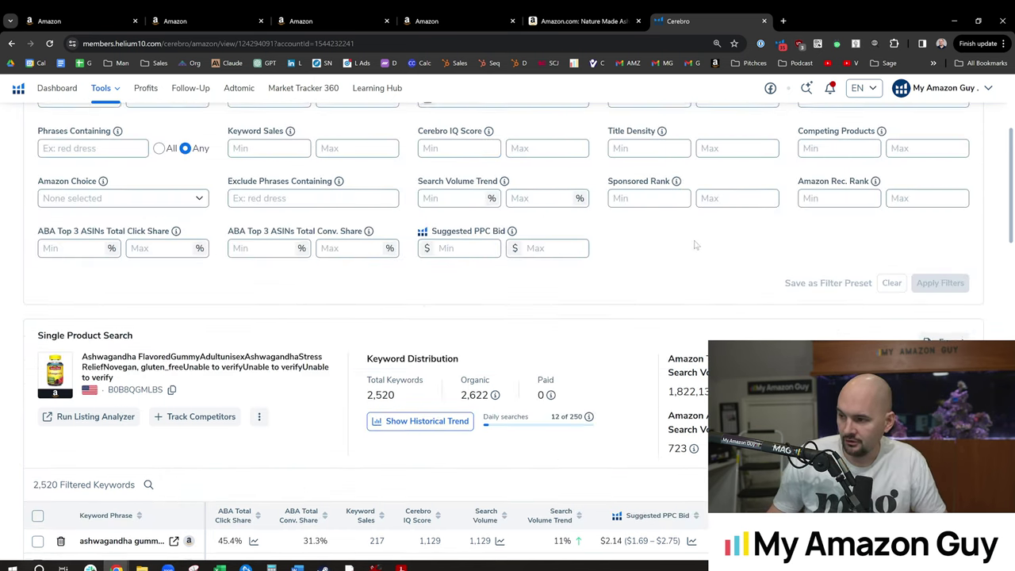
scroll(523, 238, up, 2)
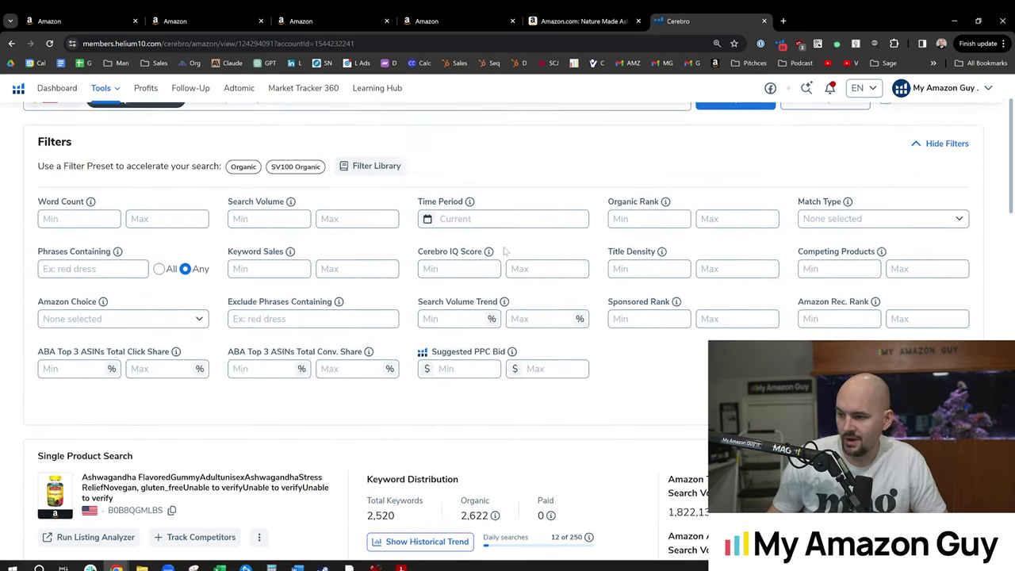
click(318, 144)
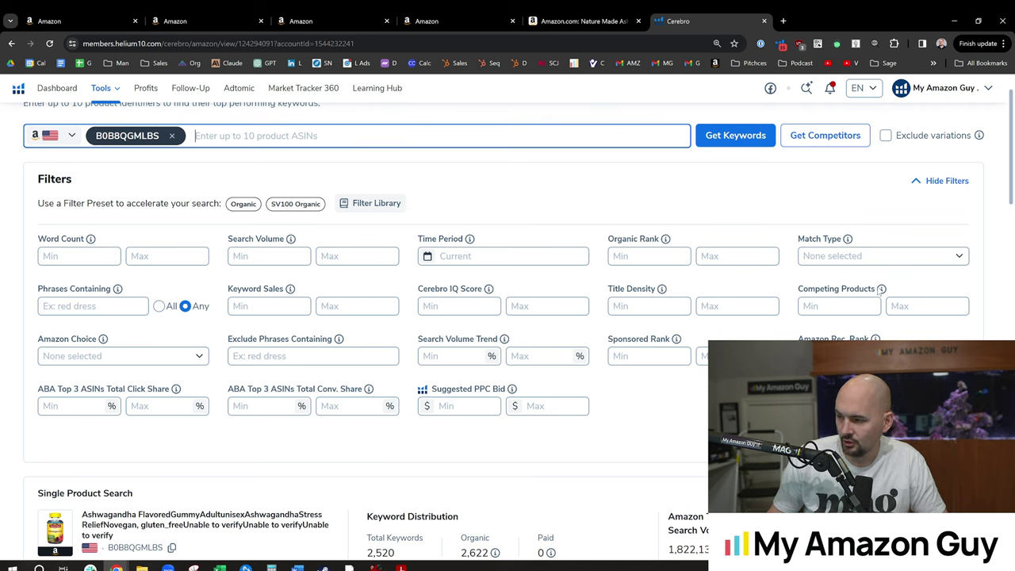
mouse_move(881, 290)
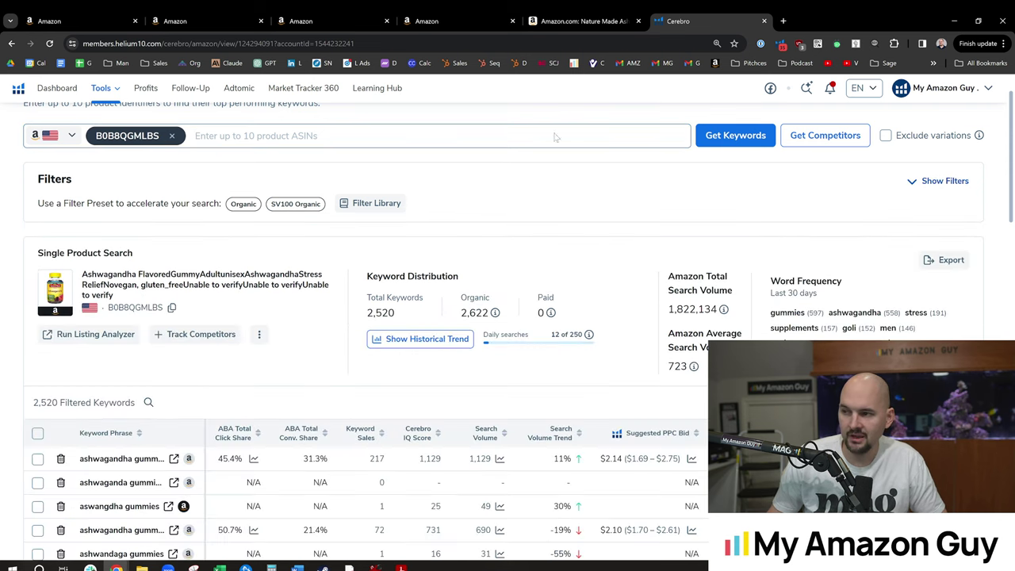
- Return to the Amazon search results and open the Nature's Truth Ashwagandha Gummies listing as a second competitor
click(578, 22)
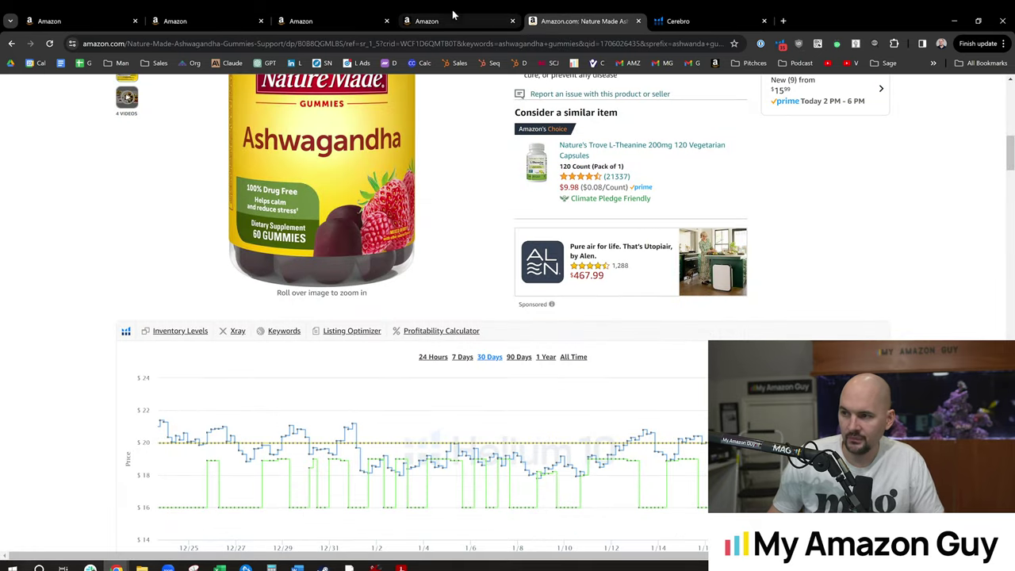
key(alt+Left)
scroll(443, 369, down, 3)
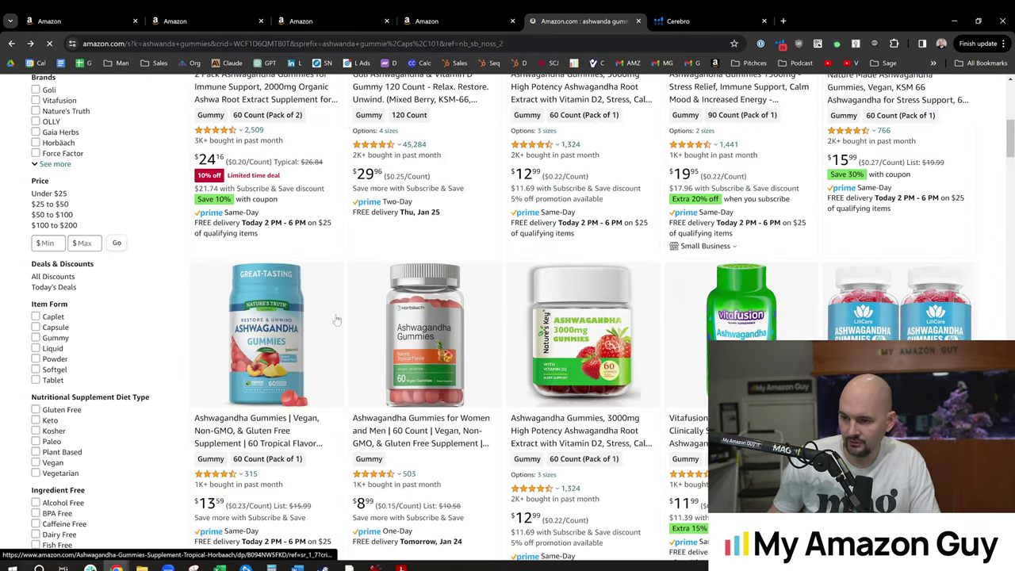
click(405, 317)
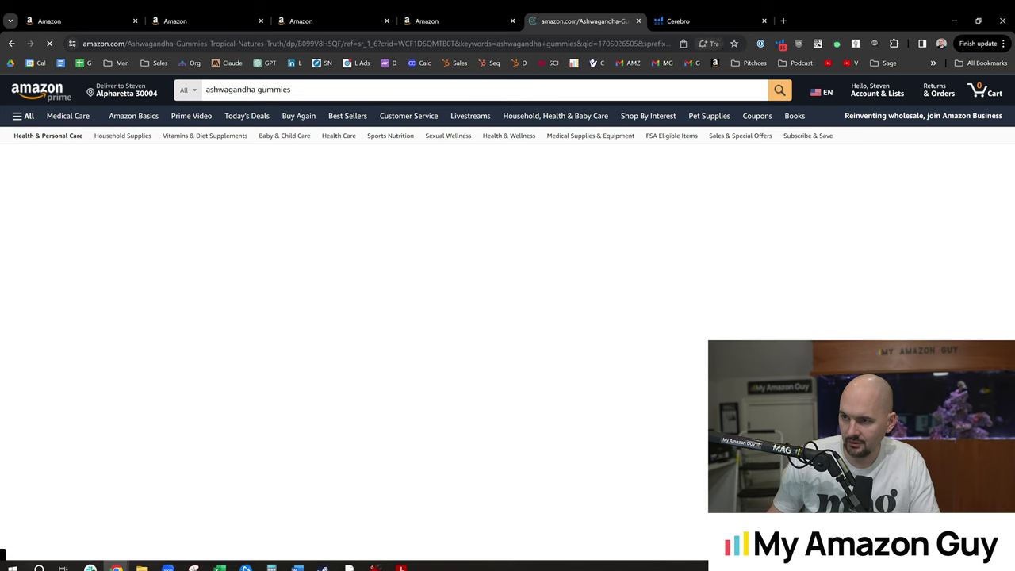
- Add ASIN B099V8HSQF to the Cerebro search and get the keywords for both products, loading the previous search from history
click(678, 21)
click(343, 198)
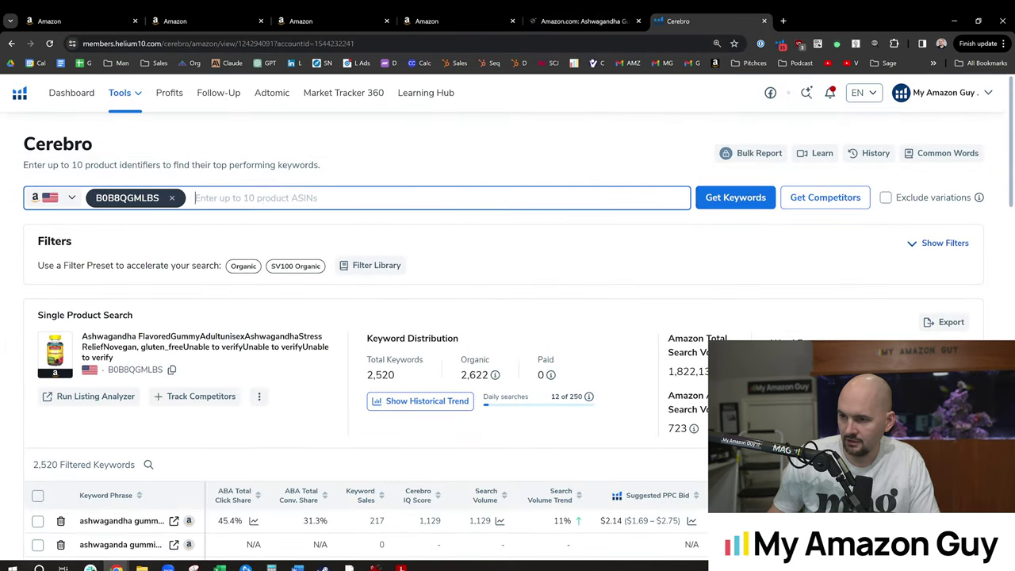
text(B099V8HSQF)
click(734, 196)
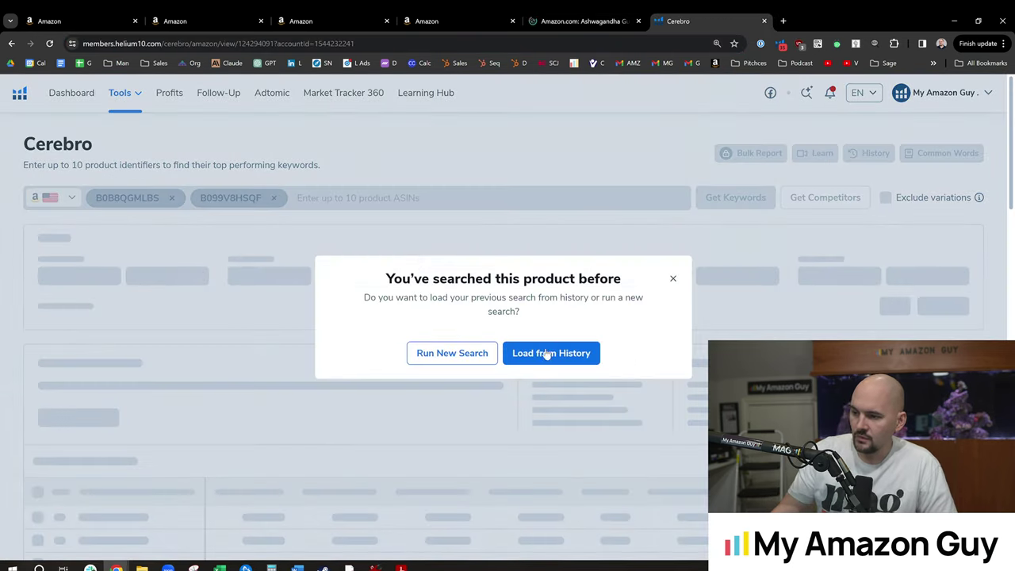
click(539, 353)
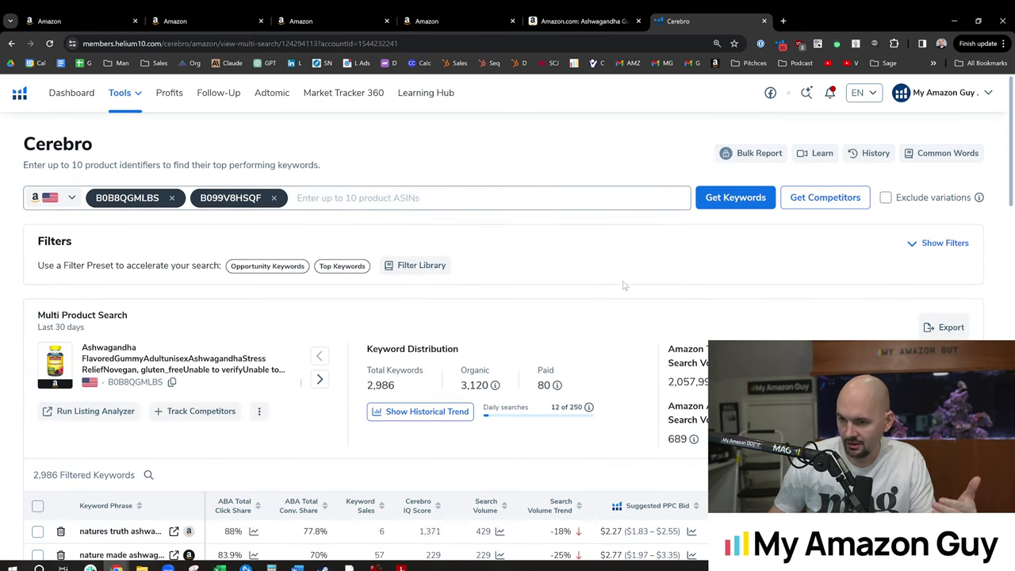
- Show the multi-product search filters in Cerebro and review their options, including Relative Rank, down to the keyword results
click(932, 243)
scroll(648, 316, down, 2)
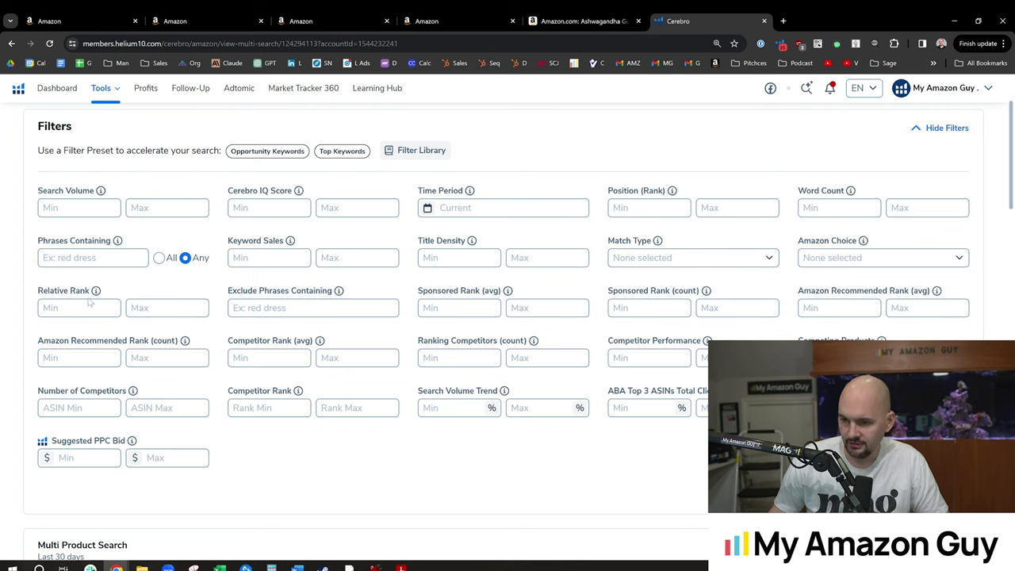
mouse_move(97, 293)
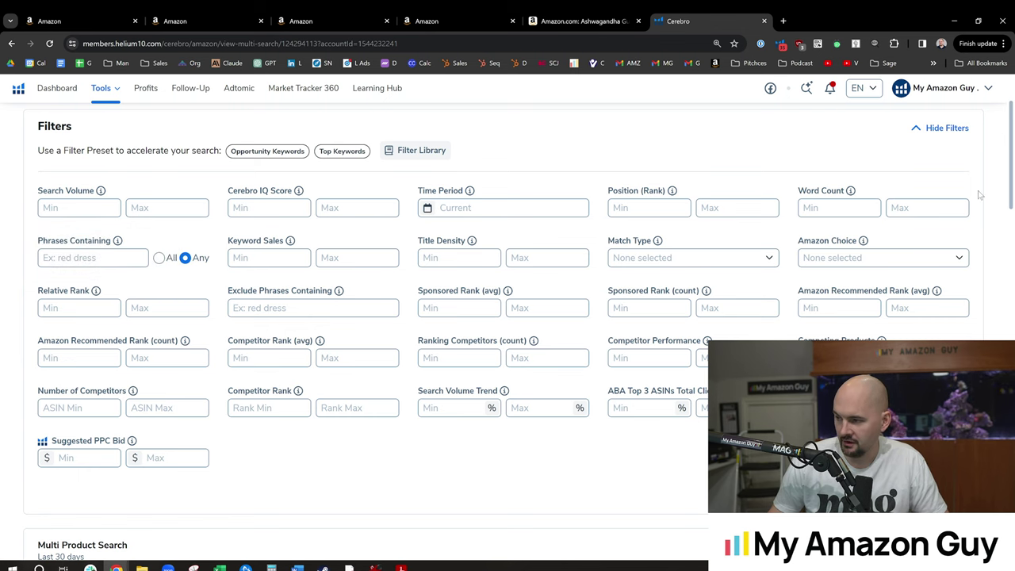
scroll(1010, 210, down, 2)
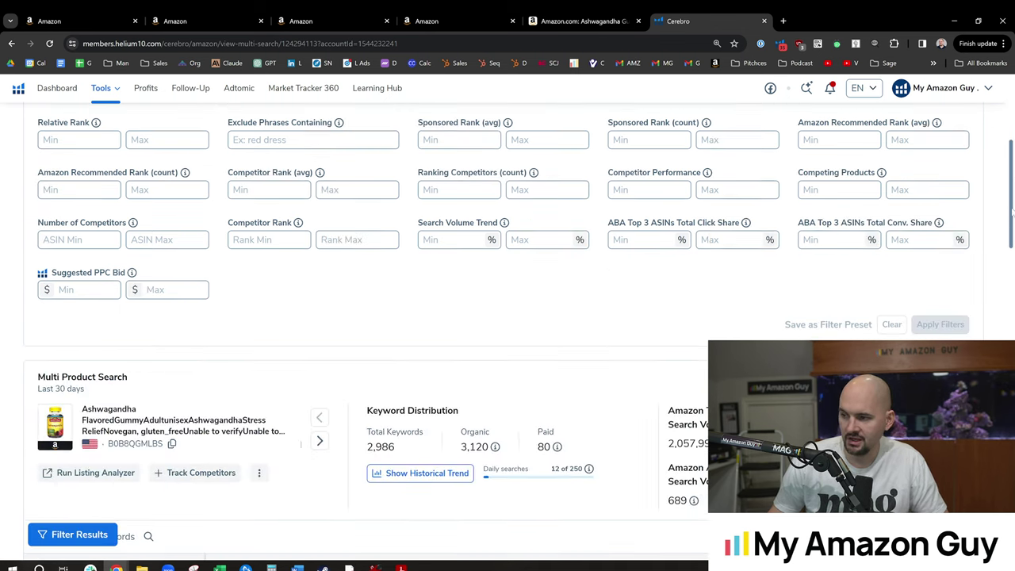
scroll(1011, 213, down, 1)
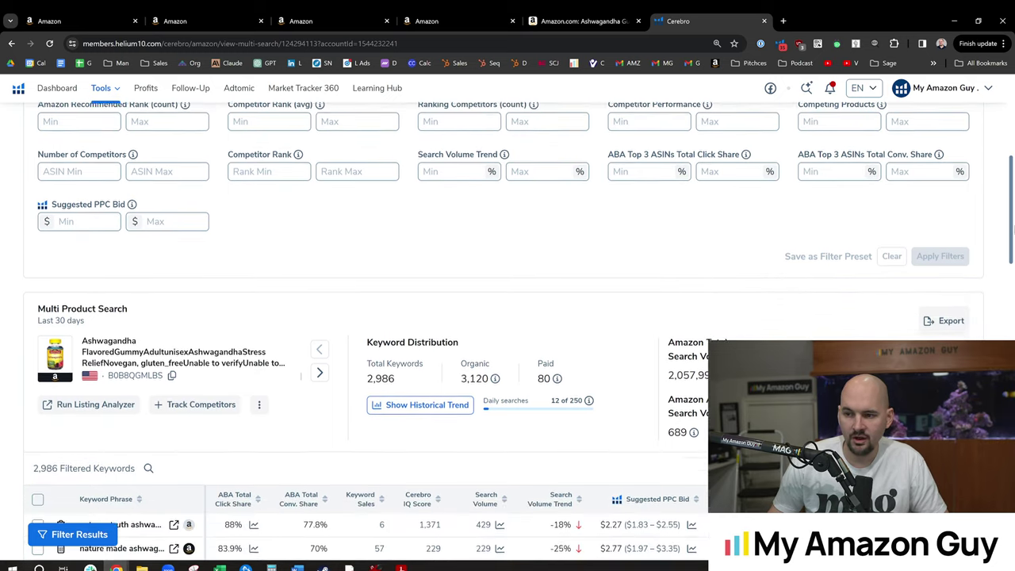
- Compare the two-product Cerebro keyword list with the listing's Generic Keyword entry and the Nature's Truth product page
scroll(1012, 230, down, 1)
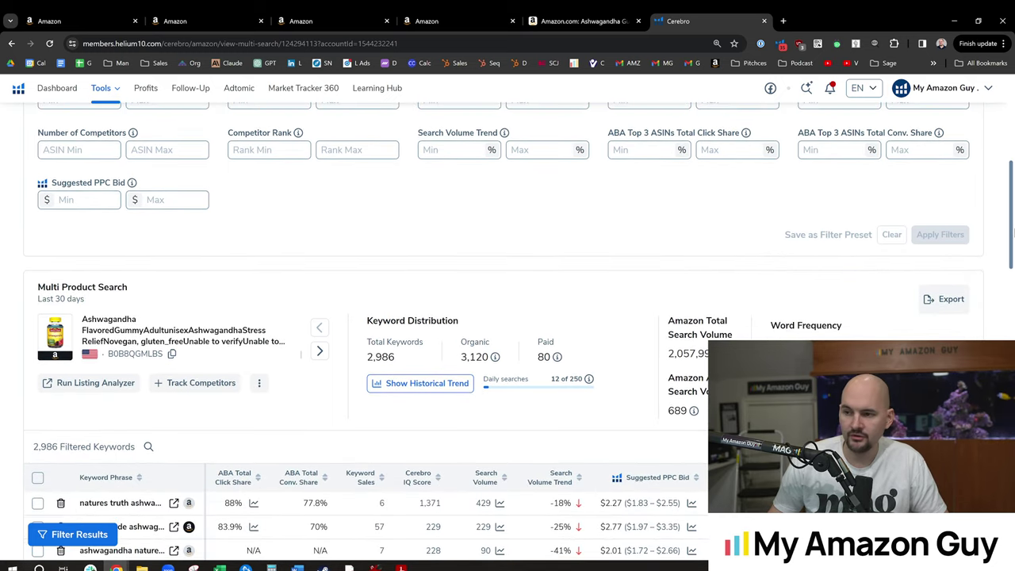
drag(1013, 230, 1013, 295)
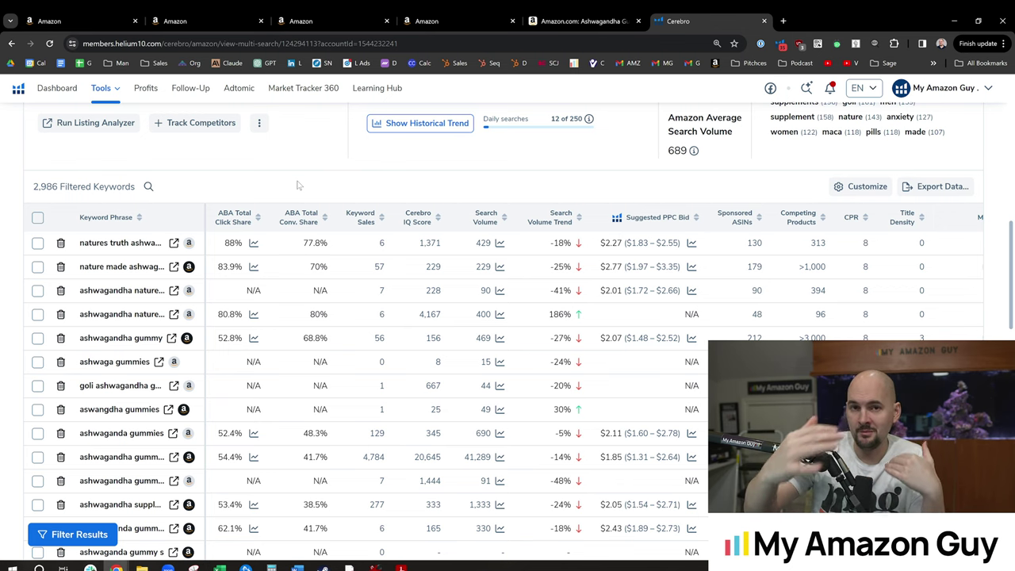
click(450, 24)
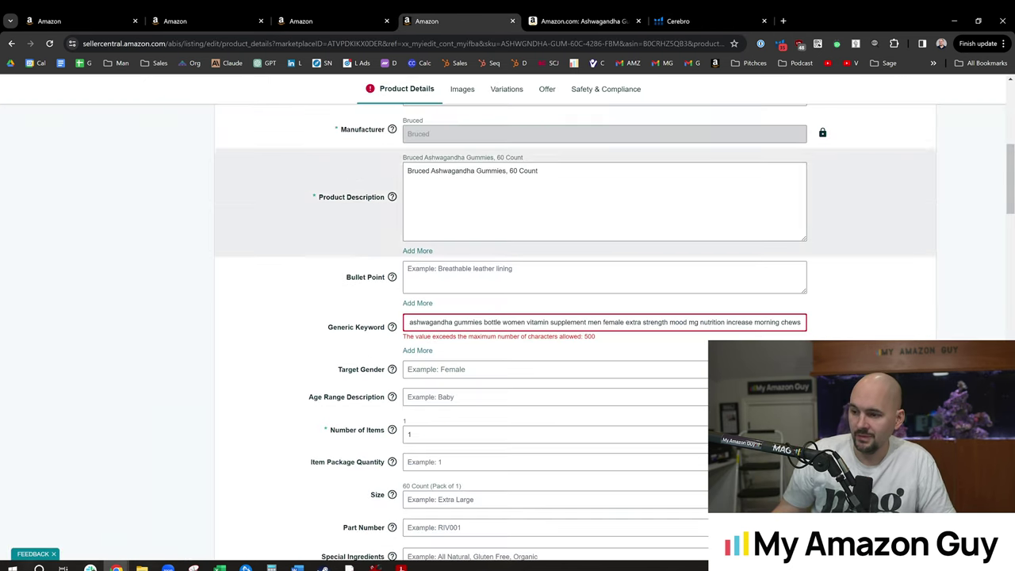
drag(408, 322, 462, 322)
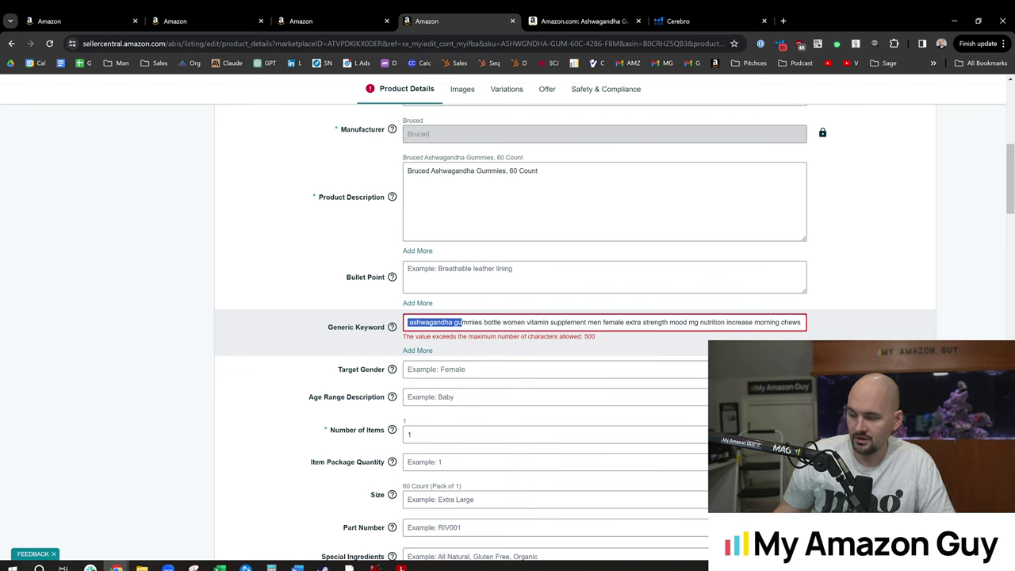
click(587, 21)
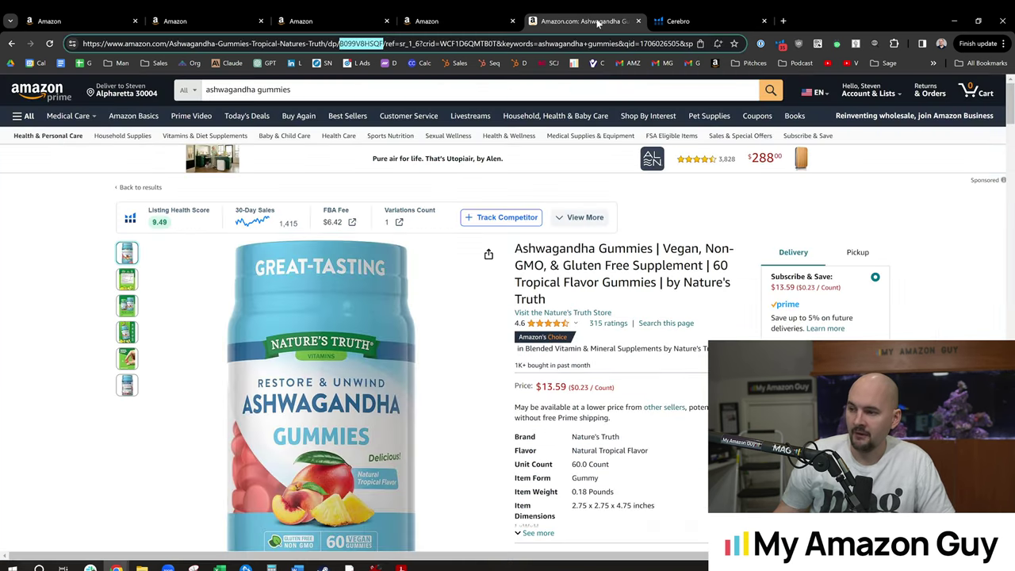
click(690, 16)
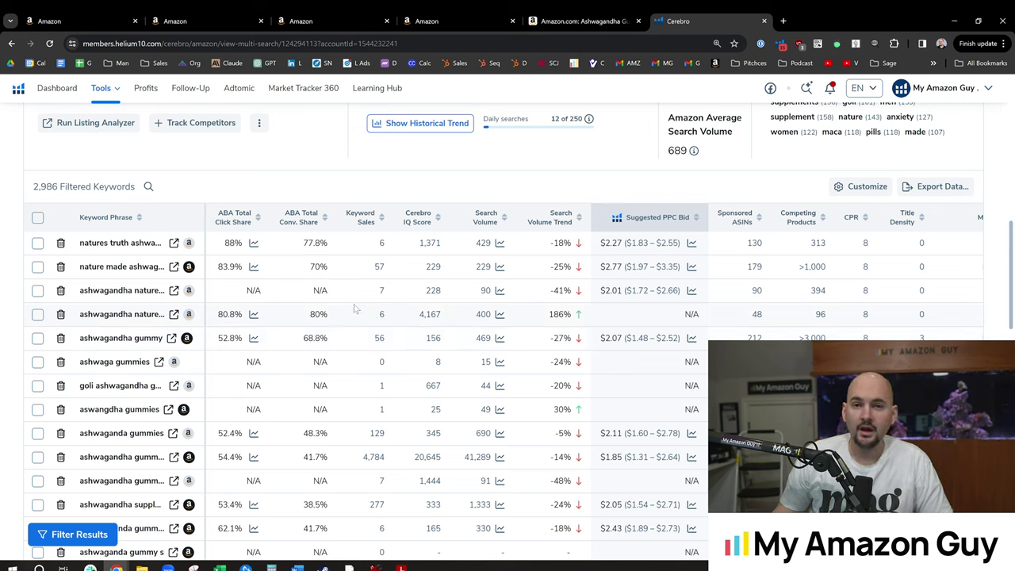
- Filter the Cerebro keywords to a Position (Rank) from 20 to 50 and check the filtered keyword count
scroll(355, 303, up, 7)
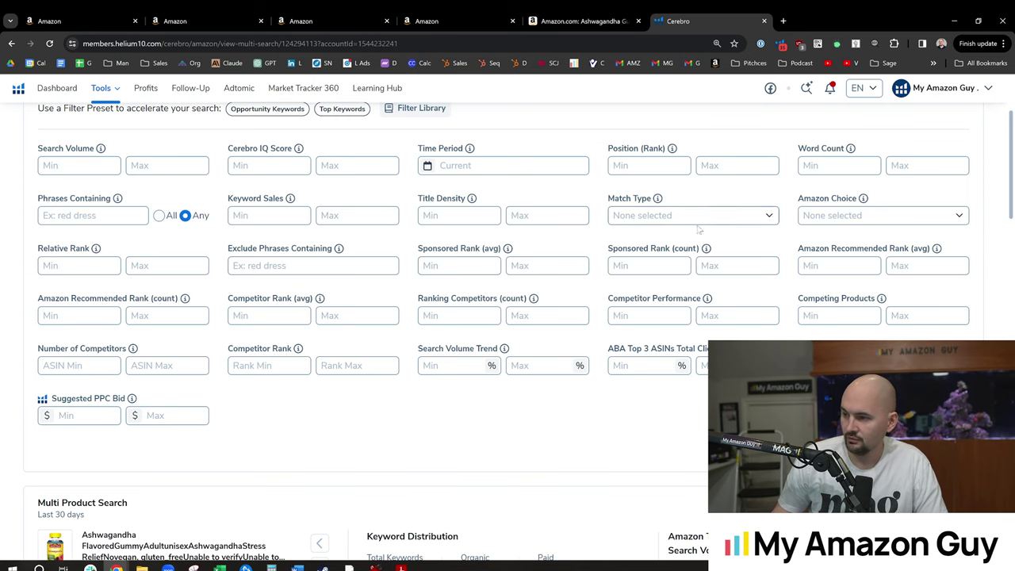
scroll(707, 276, up, 1)
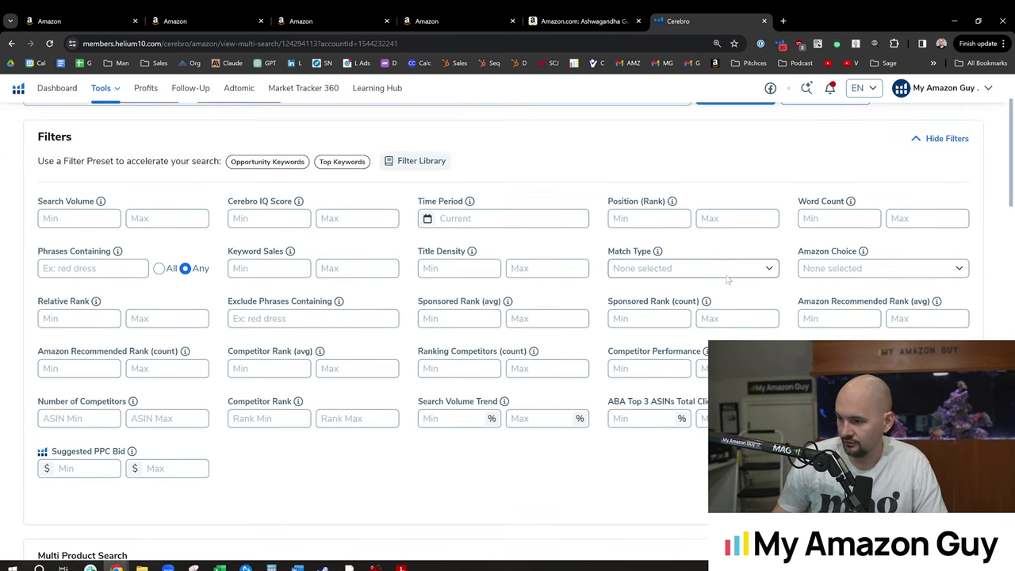
key(ctrl+f)
click(648, 218)
text(20)
key(Tab)
text(50)
key(Return)
double_click(681, 418)
scroll(664, 456, down, 5)
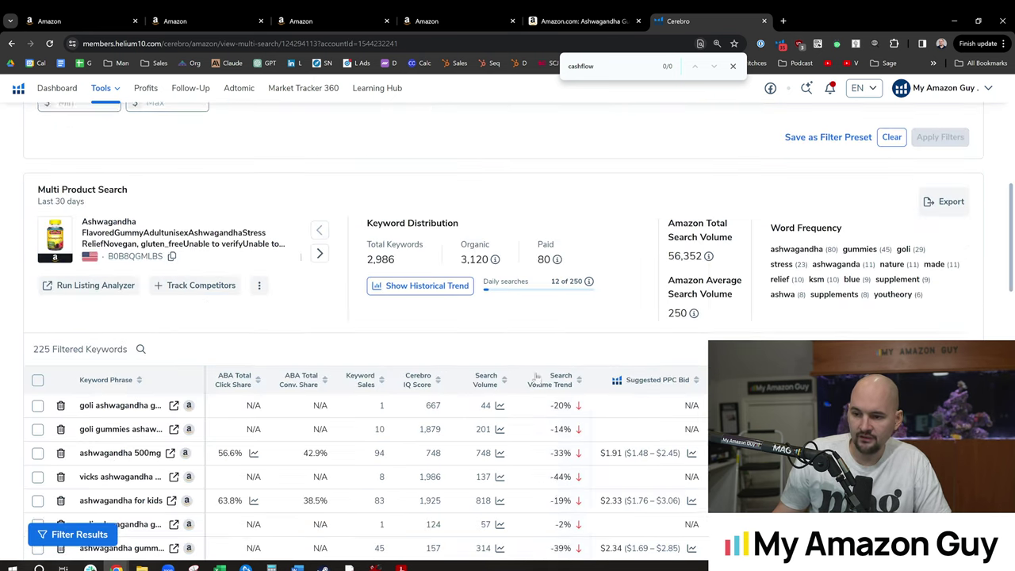
double_click(36, 346)
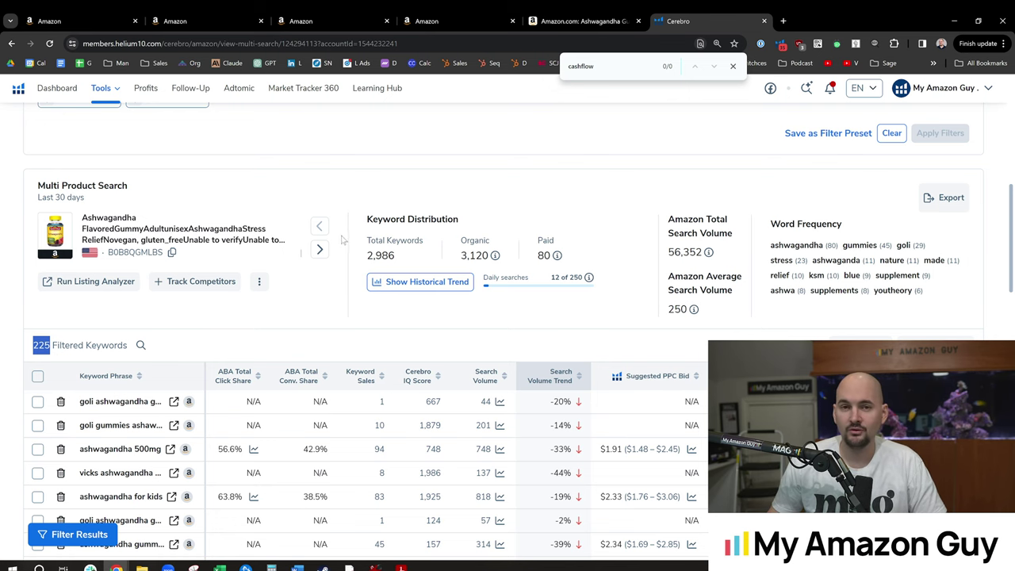
- Read the product description on the Nature's Truth Ashwagandha Gummies listing
click(582, 20)
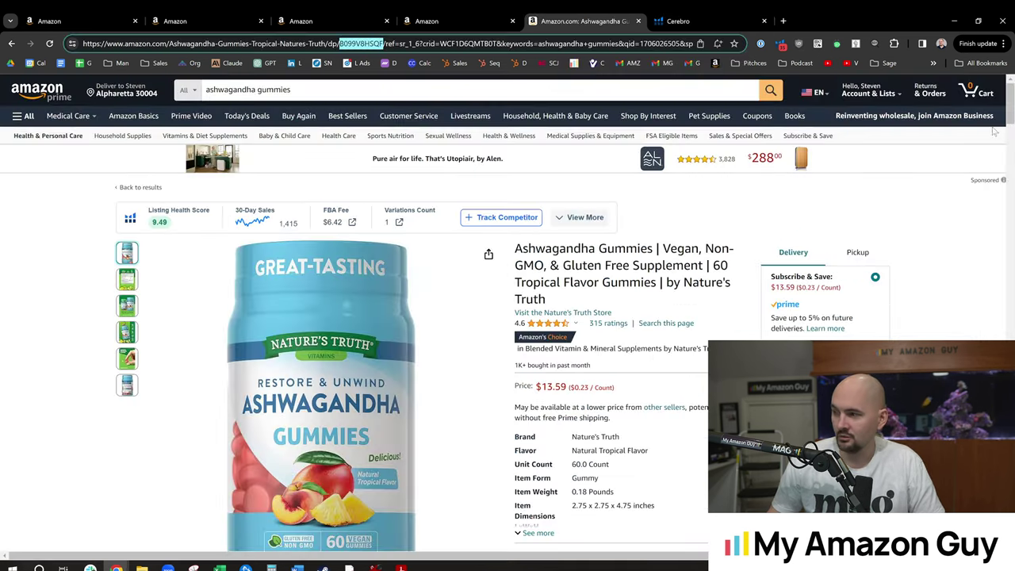
scroll(904, 238, down, 2)
scroll(299, 150, down, 15)
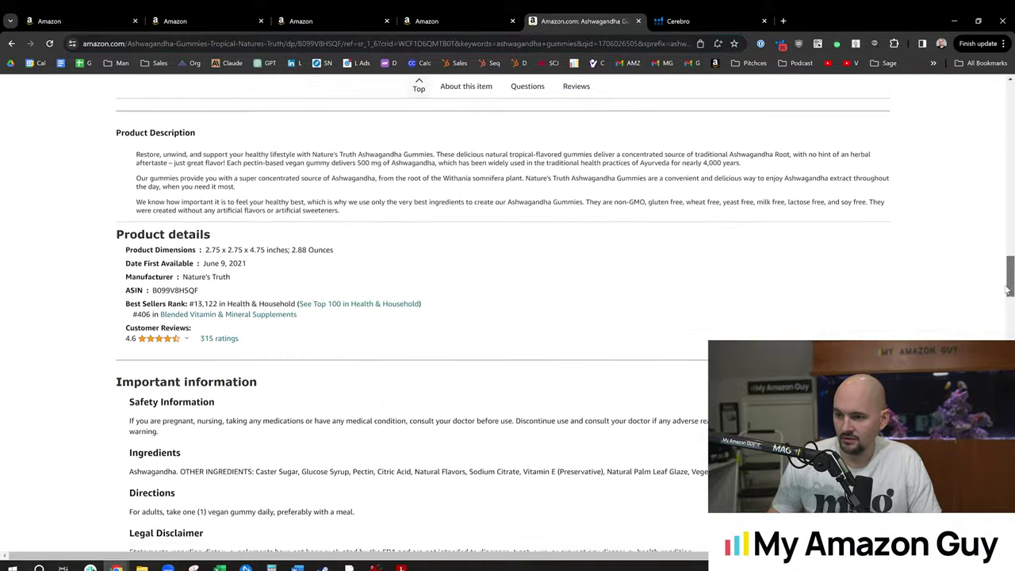
drag(300, 151, 401, 224)
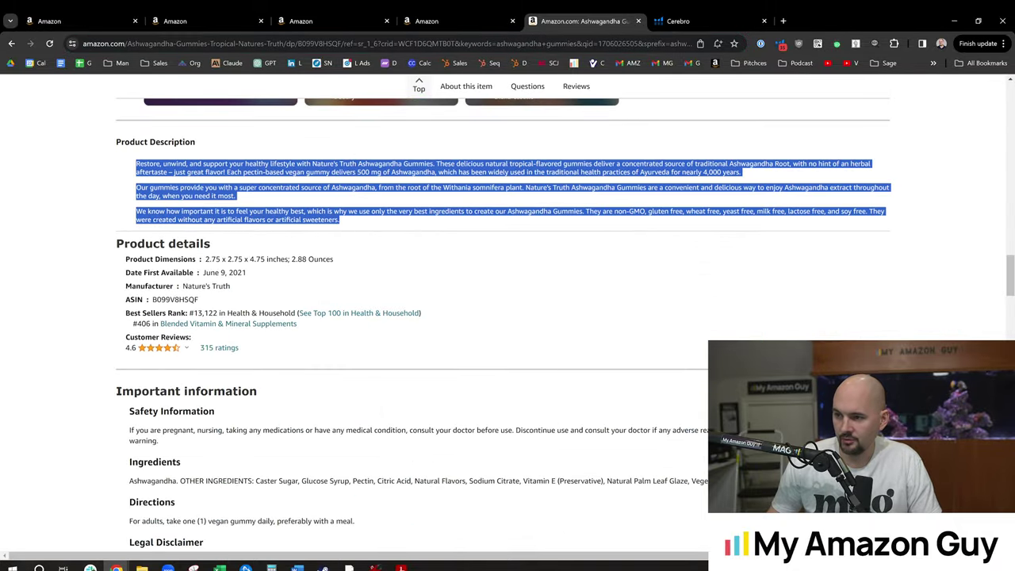
- Go to amazon.com/ageofsage in a new tab and open the Age of Sage men's natural bar soap gift set listing
click(783, 20)
text(amazon.com/ageofsage)
key(Return)
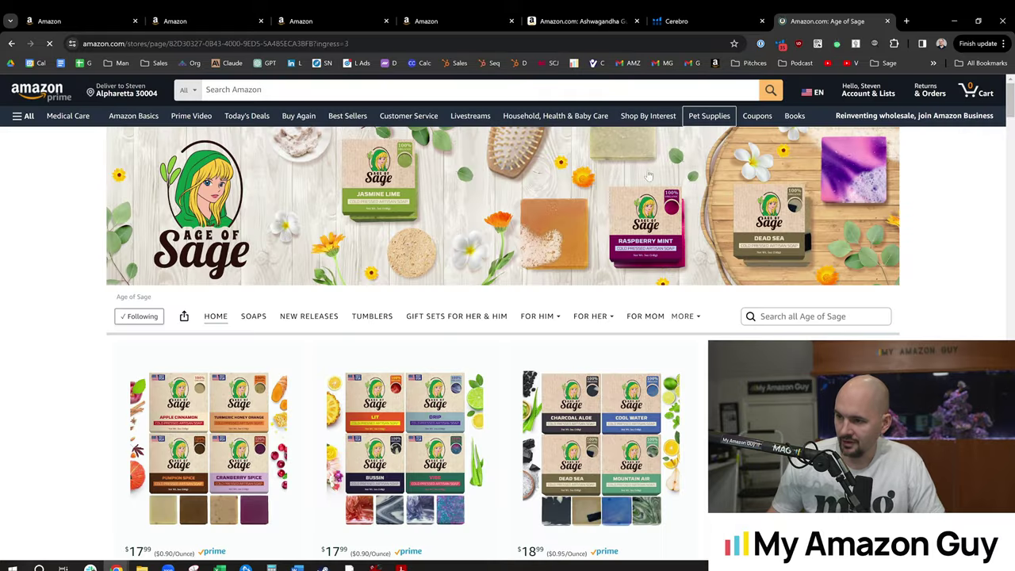
scroll(555, 317, down, 3)
click(600, 285)
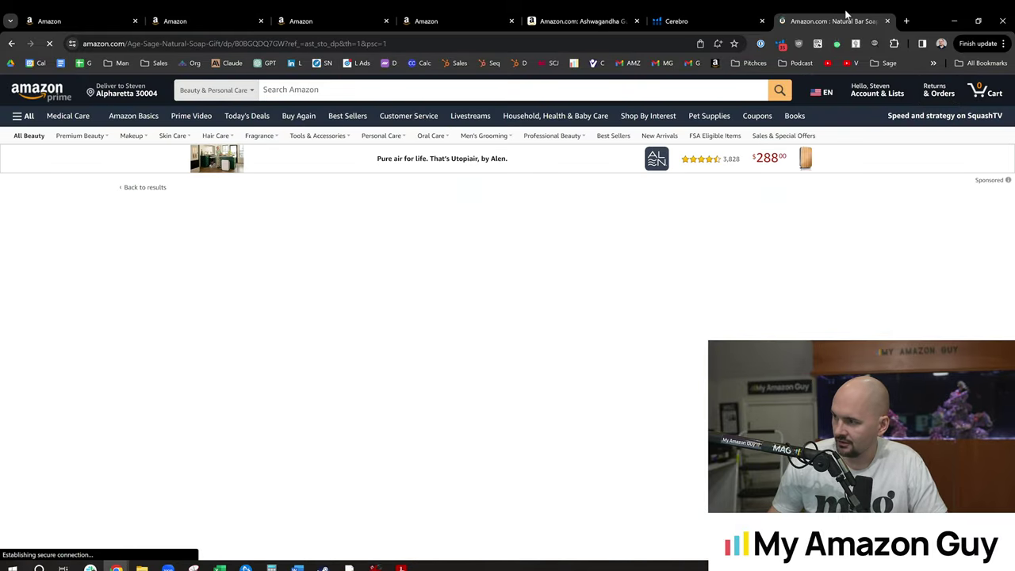
- Review the soap listing's product title and About this item bullets, down to its From the brand section
scroll(508, 317, down, 2)
drag(517, 155, 626, 236)
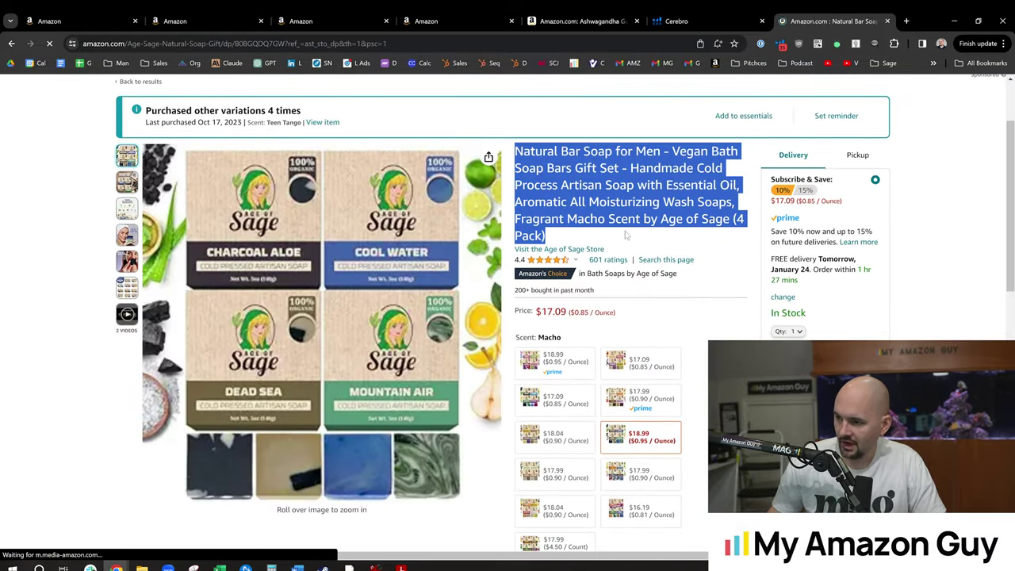
scroll(660, 353, down, 6)
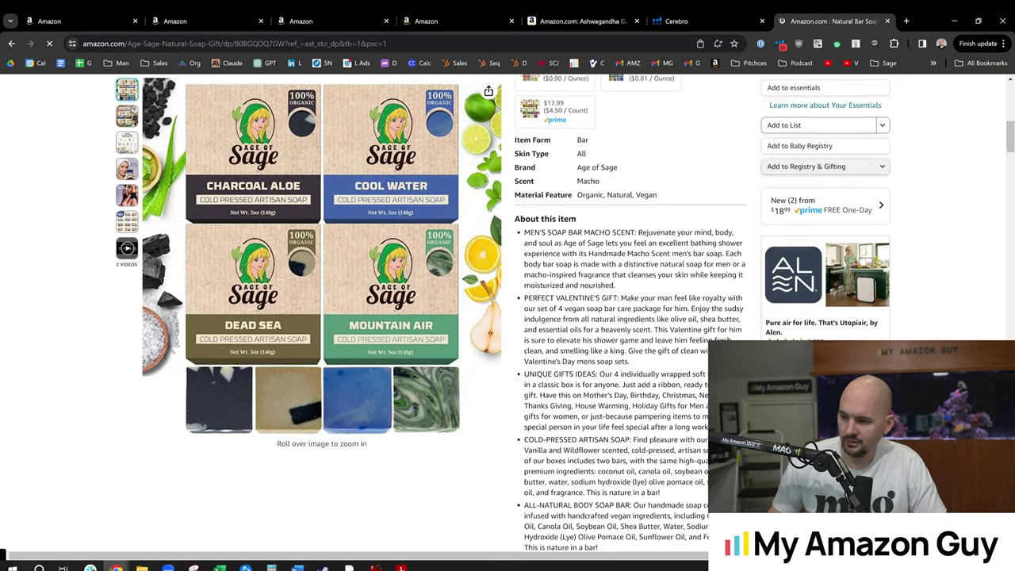
drag(553, 243, 664, 504)
scroll(1008, 148, down, 15)
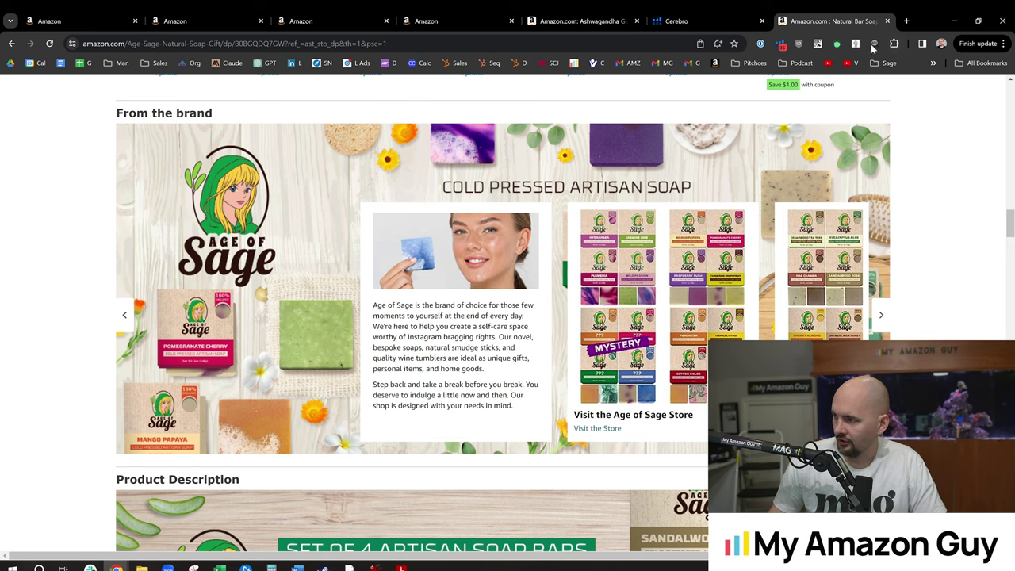
- Show the images' alt text on the soap listing and examine the keywords used from the brand section through the comparison table
click(873, 44)
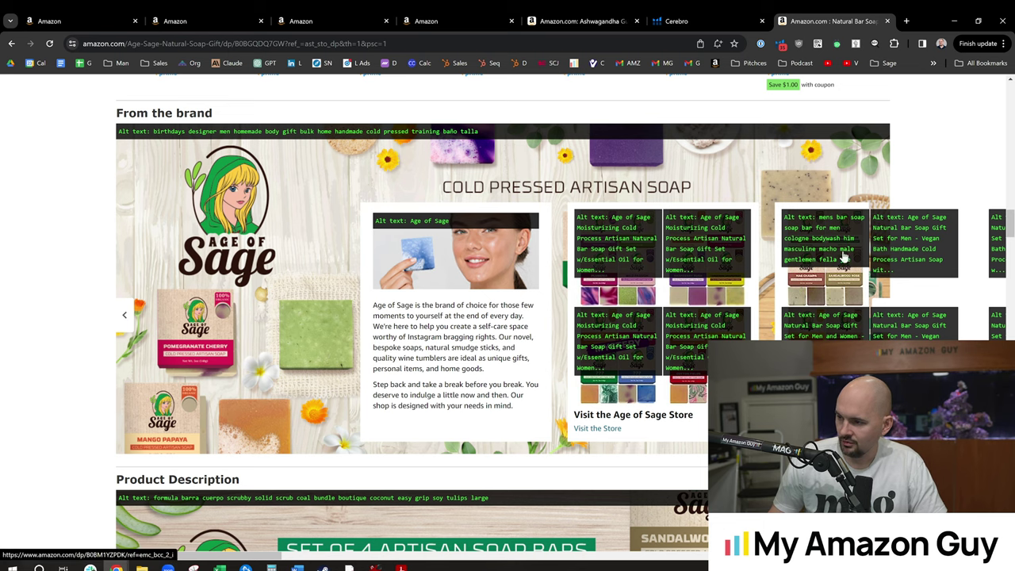
scroll(166, 117, down, 5)
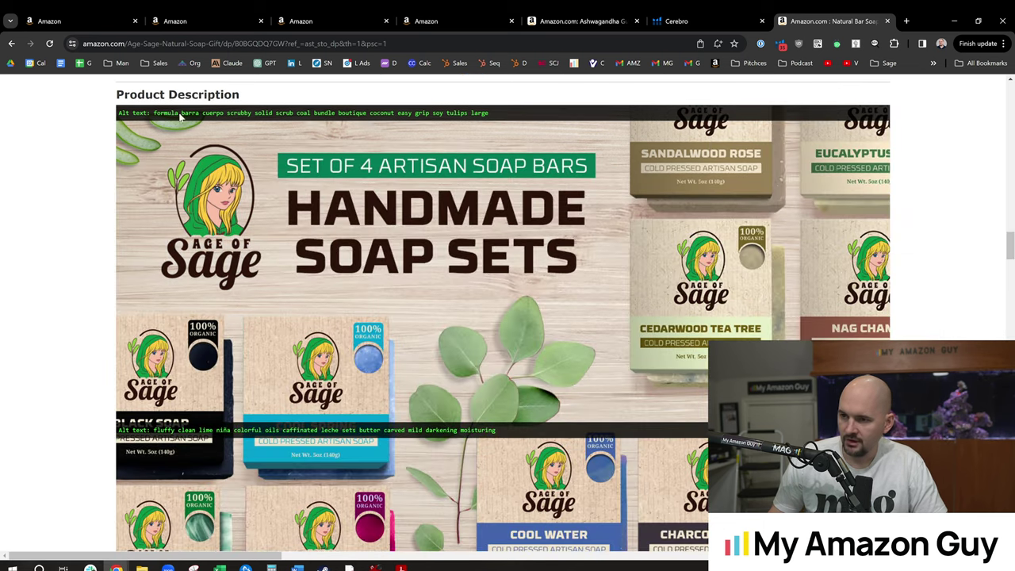
scroll(437, 157, down, 15)
scroll(360, 187, up, 2)
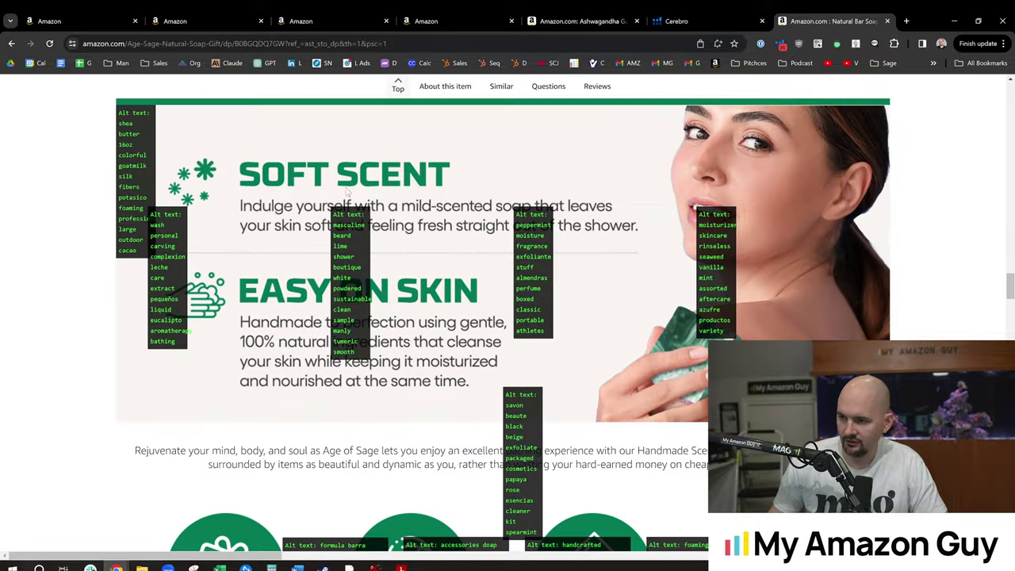
scroll(171, 230, down, 10)
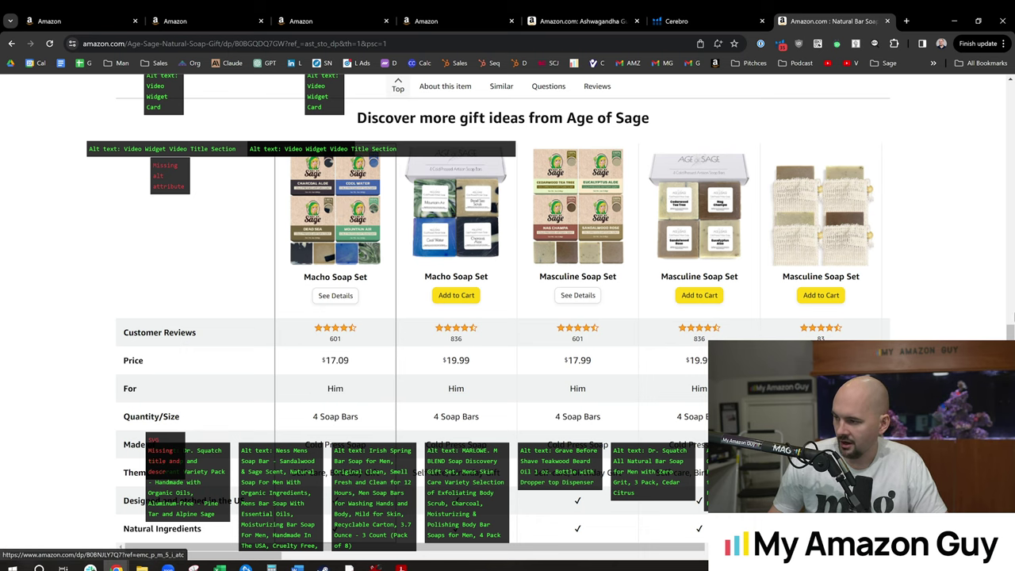
drag(1009, 334, 1009, 332)
scroll(1009, 332, up, 2)
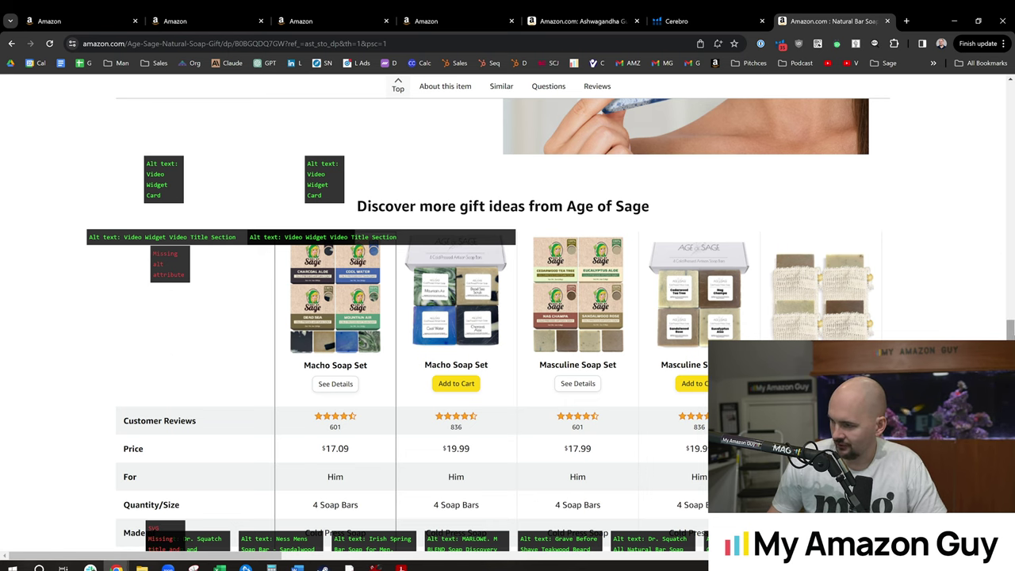
scroll(1009, 326, down, 3)
scroll(1009, 332, up, 2)
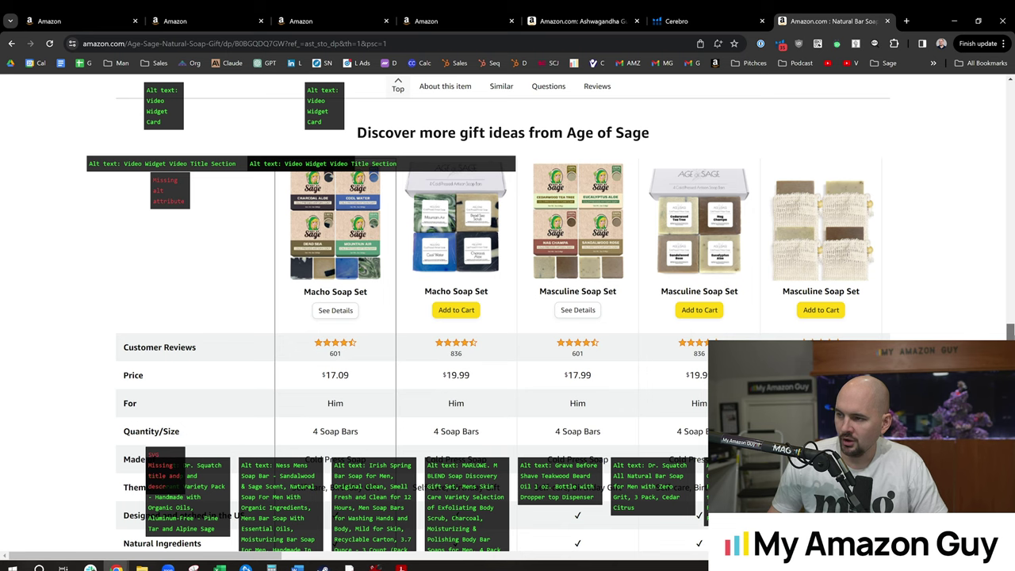
- Check the Generic Keyword guidance and its entered terms in the ashwagandha listing, and return to the filtered Cerebro results
click(470, 16)
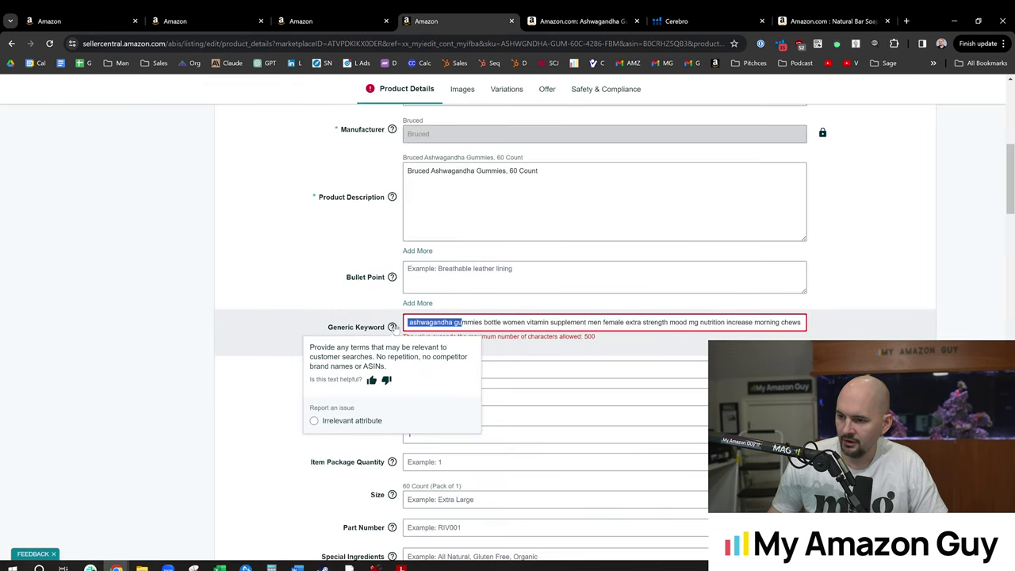
click(437, 322)
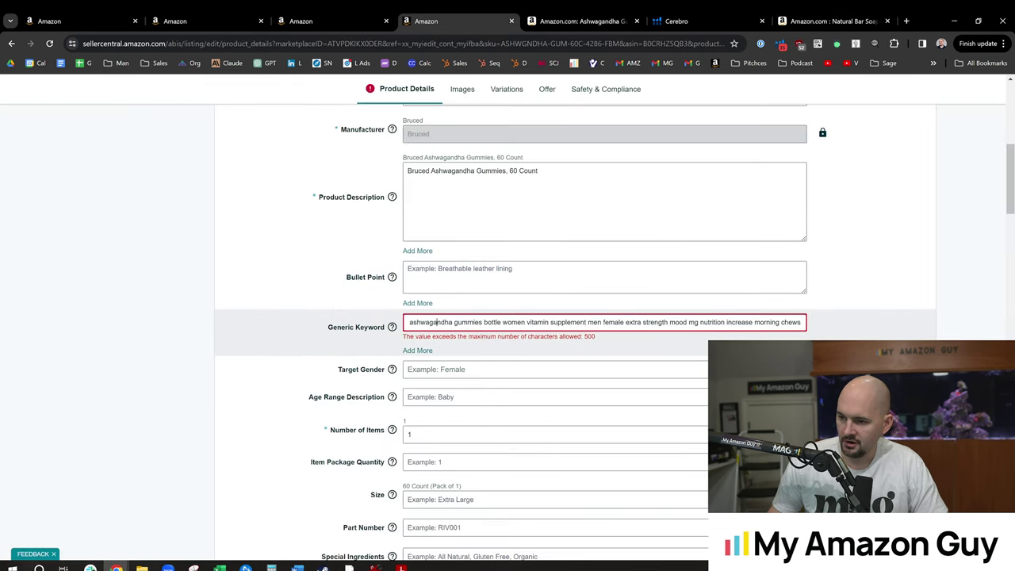
click(698, 11)
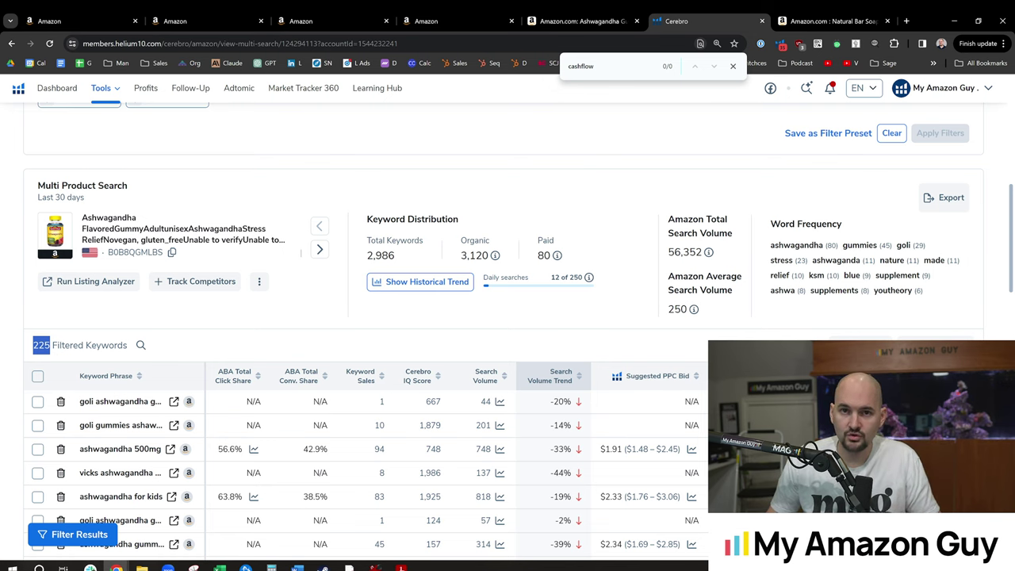
- Open the ICAP Marketing Funnel page at myamazonguy.com/icap in a new tab
click(906, 21)
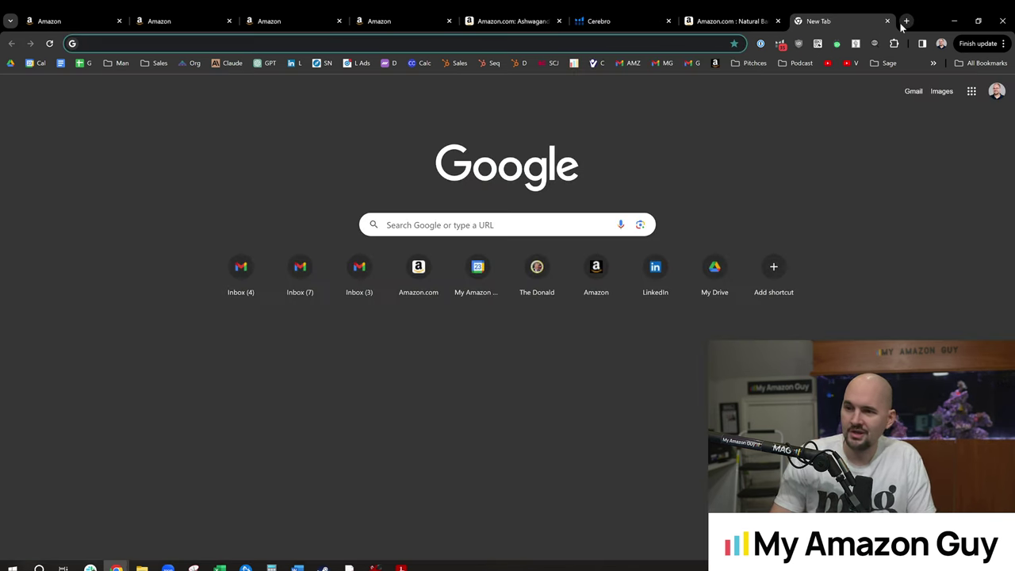
text(myamazonguy.com/icap)
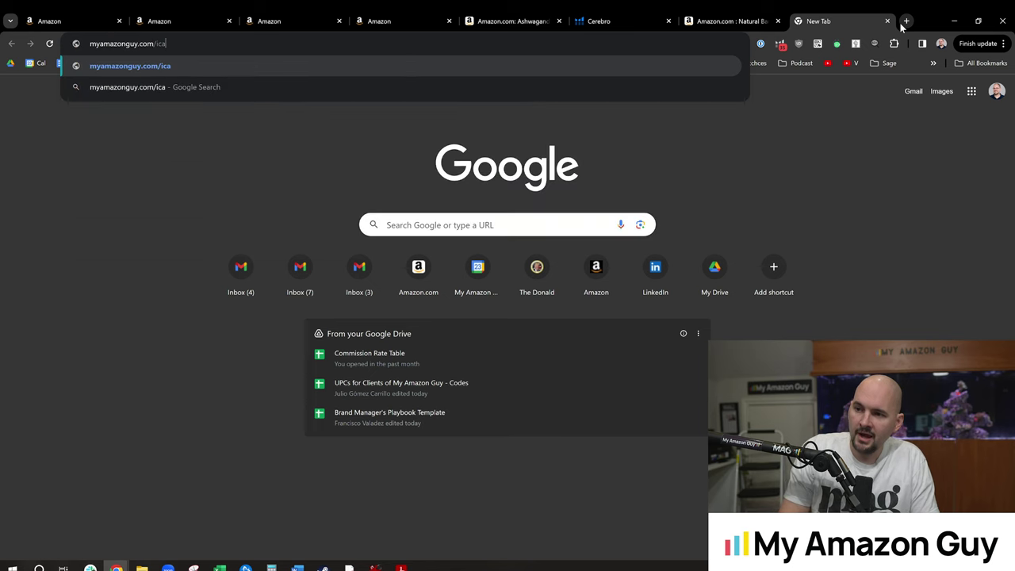
key(Return)
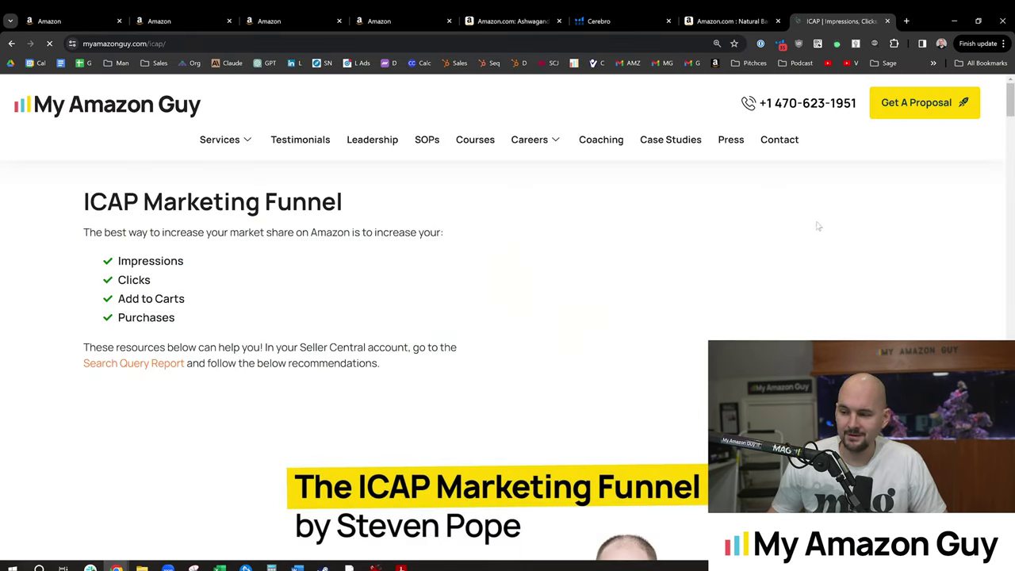
- Review the ICAP page's funnel stages, use case, Search Query Performance example and steps for using the funnel
scroll(951, 143, down, 5)
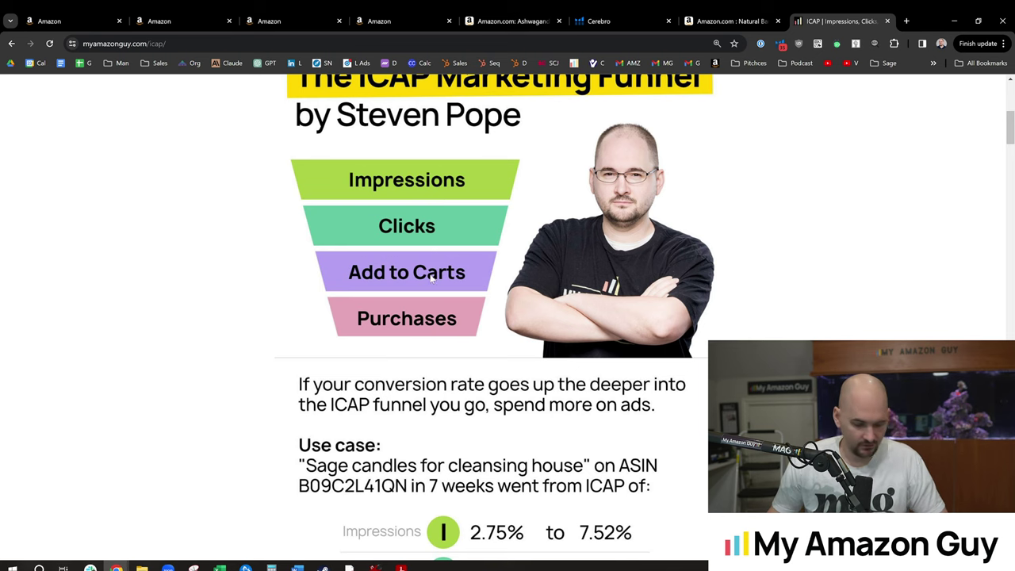
scroll(429, 306, down, 8)
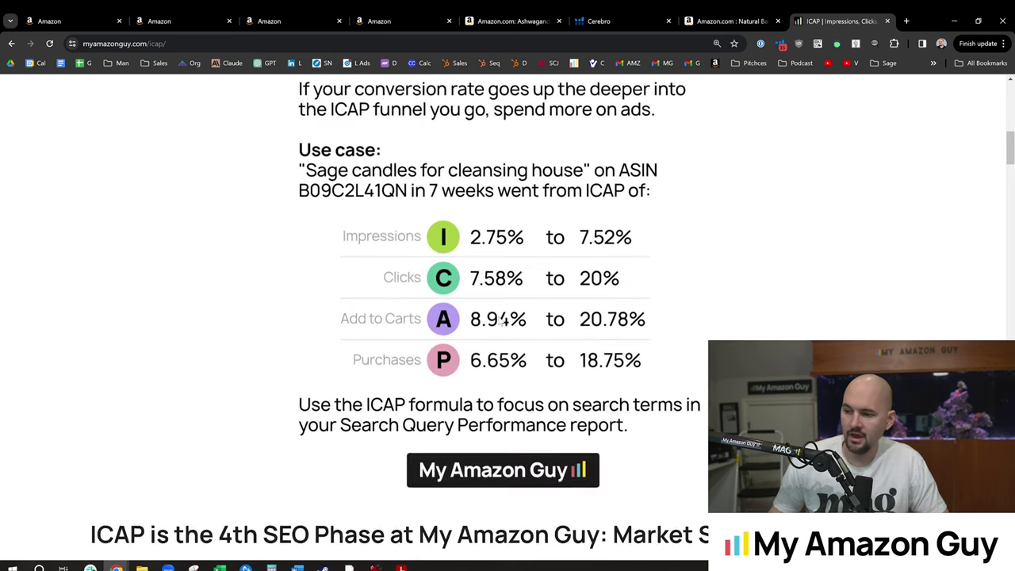
scroll(493, 318, down, 2)
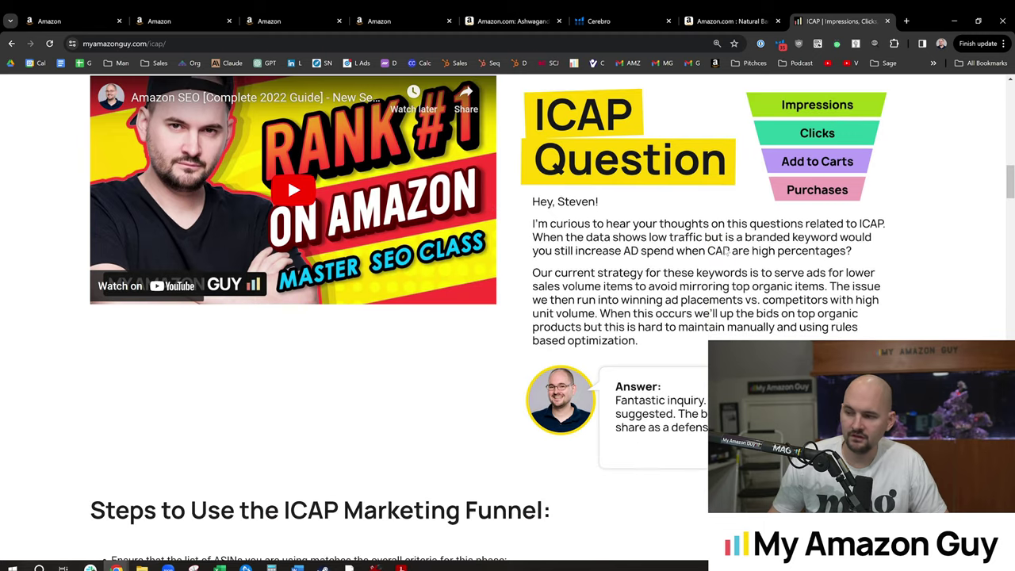
drag(1007, 181, 1010, 221)
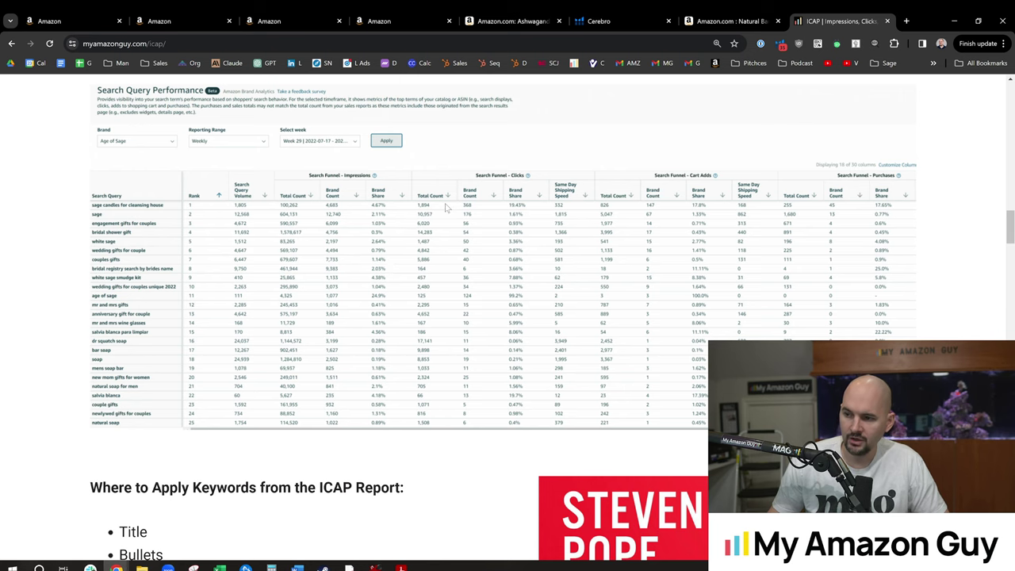
scroll(531, 307, up, 8)
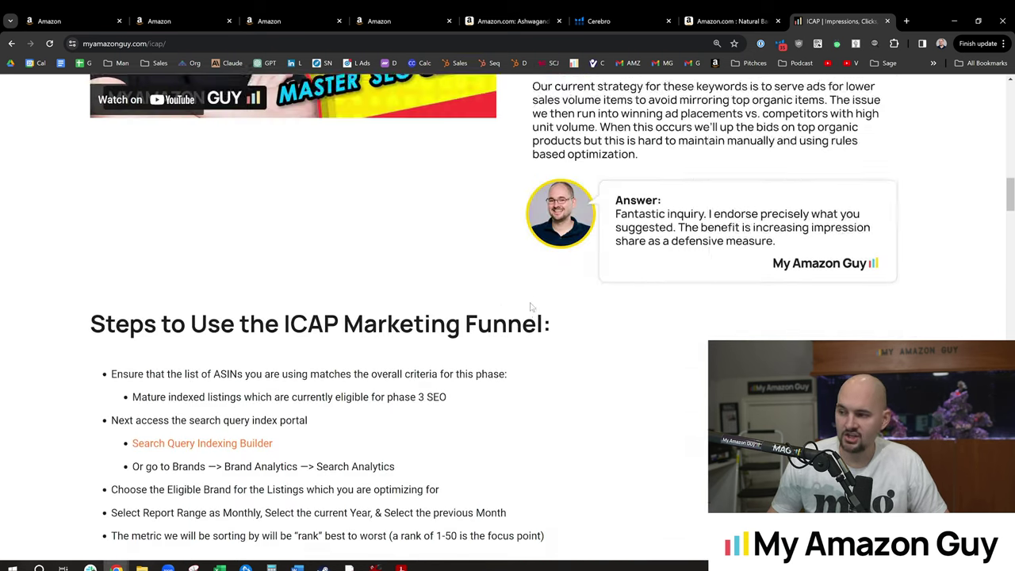
- Examine the ICAP page's market share section with its funnel question, and the example Search Query Performance report
scroll(531, 307, up, 4)
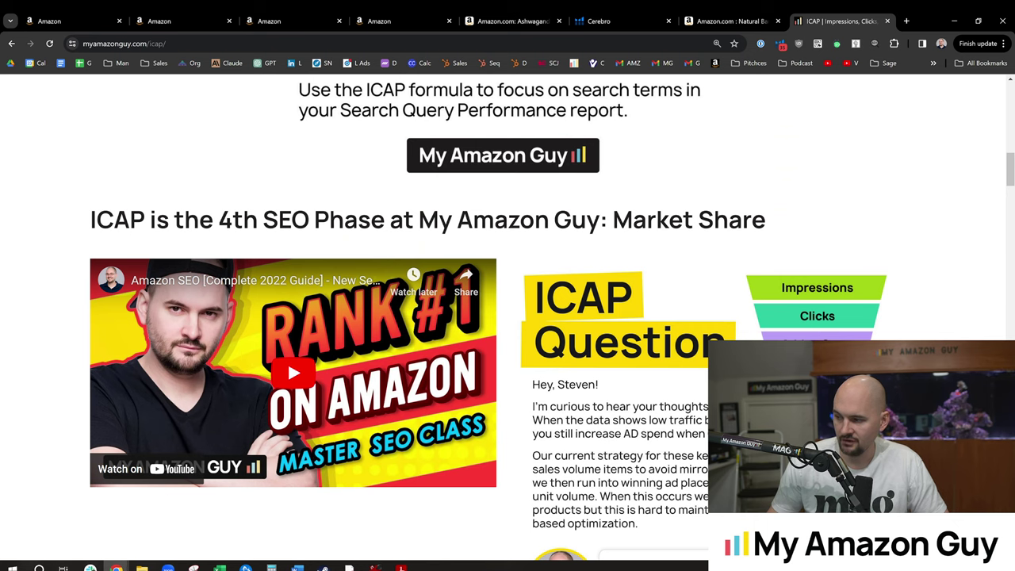
mouse_move(1011, 195)
mouse_down()
mouse_move(1011, 217)
mouse_move(1010, 201)
mouse_up()
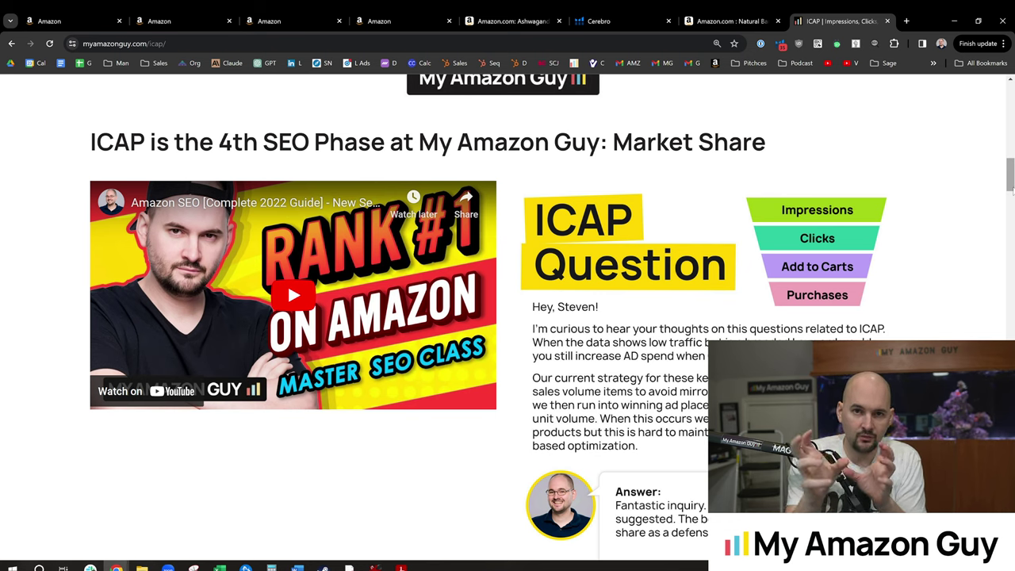
drag(1010, 183, 1010, 229)
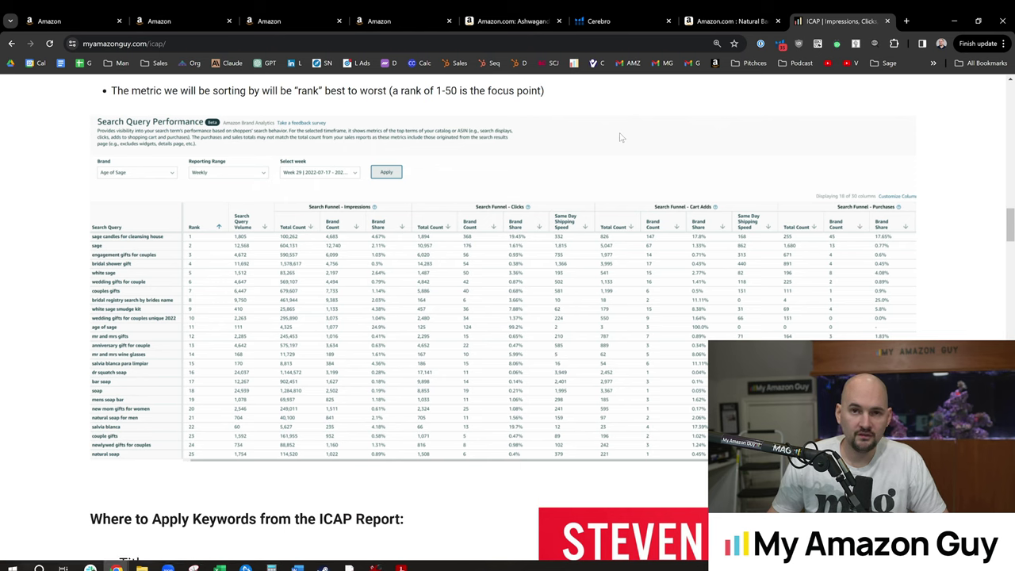
- Check the ashwagandha listing's product description, and return to the ICAP page's Search Query Performance report and market share section
click(506, 11)
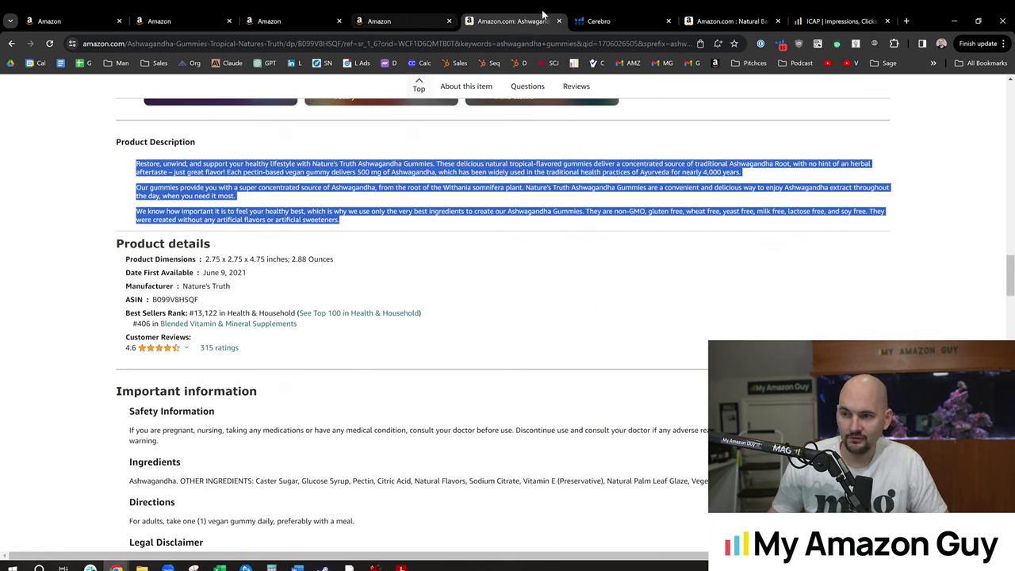
click(715, 18)
click(823, 17)
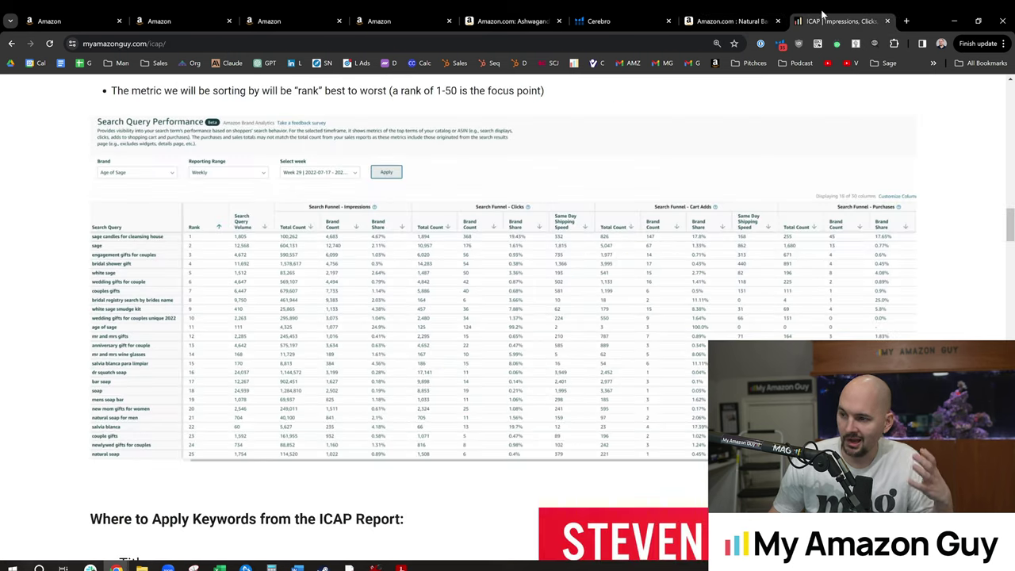
drag(1009, 226, 1009, 174)
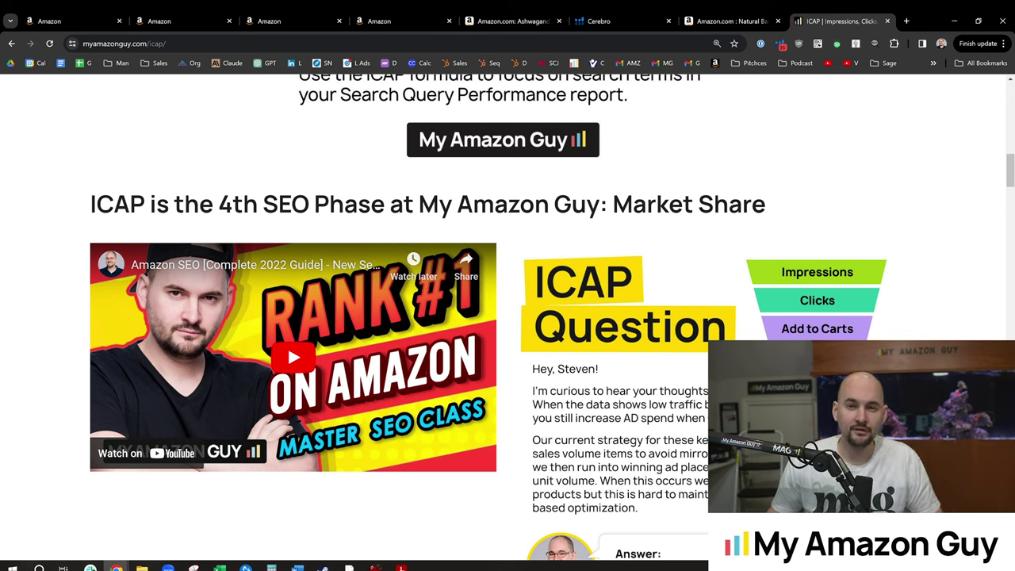
key(alt+Tab)
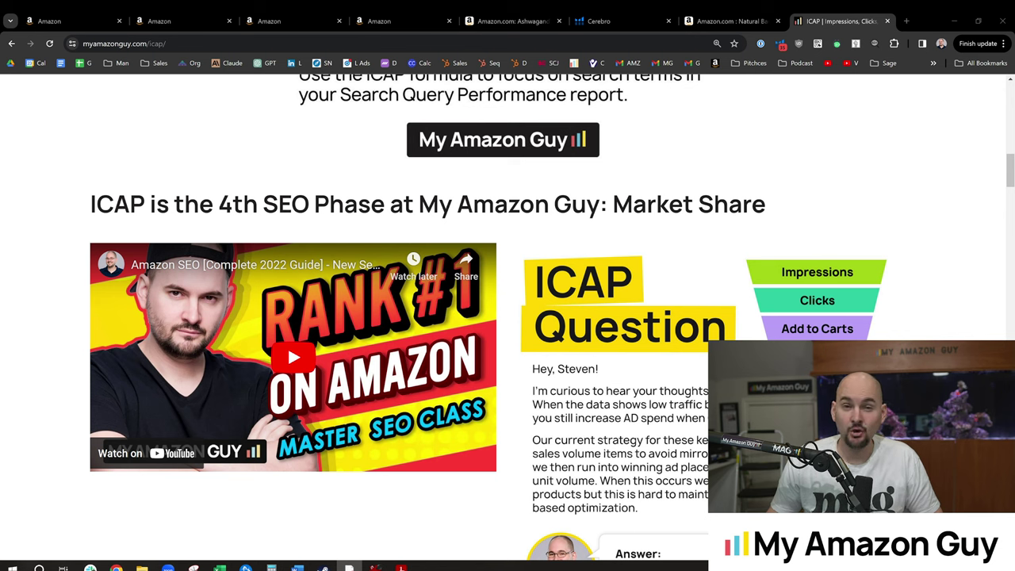